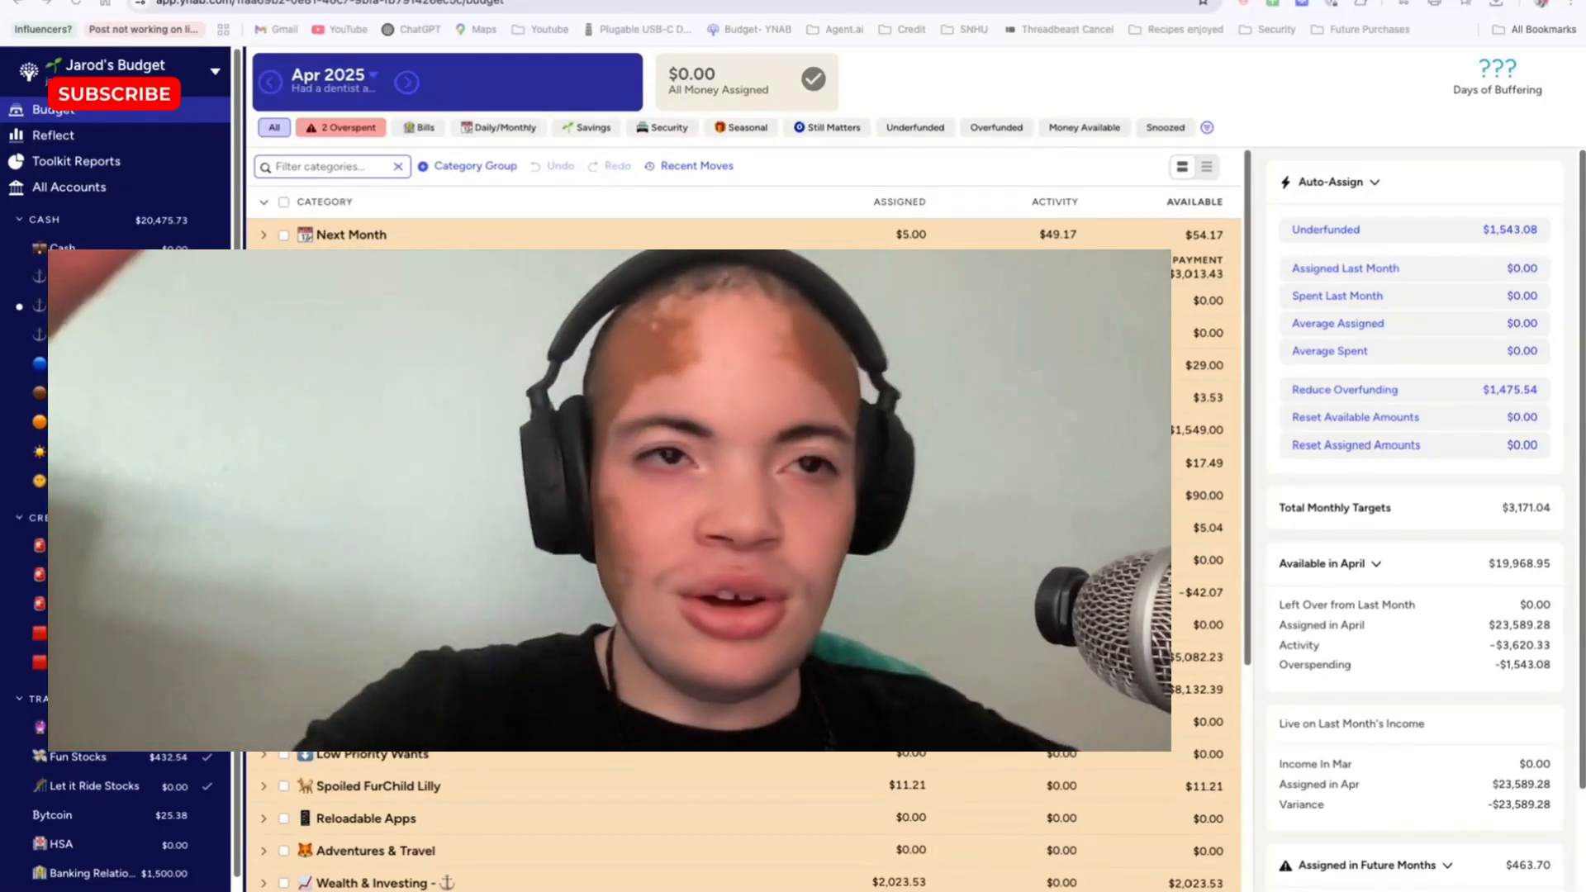
Examine the categories inside the Finished Stuff, Golden C and My Emergency Preparation groups of the April 2025 budget
{"action": "scroll", "coordinate": [942, 786], "scroll_direction": "down", "scroll_amount": 5}
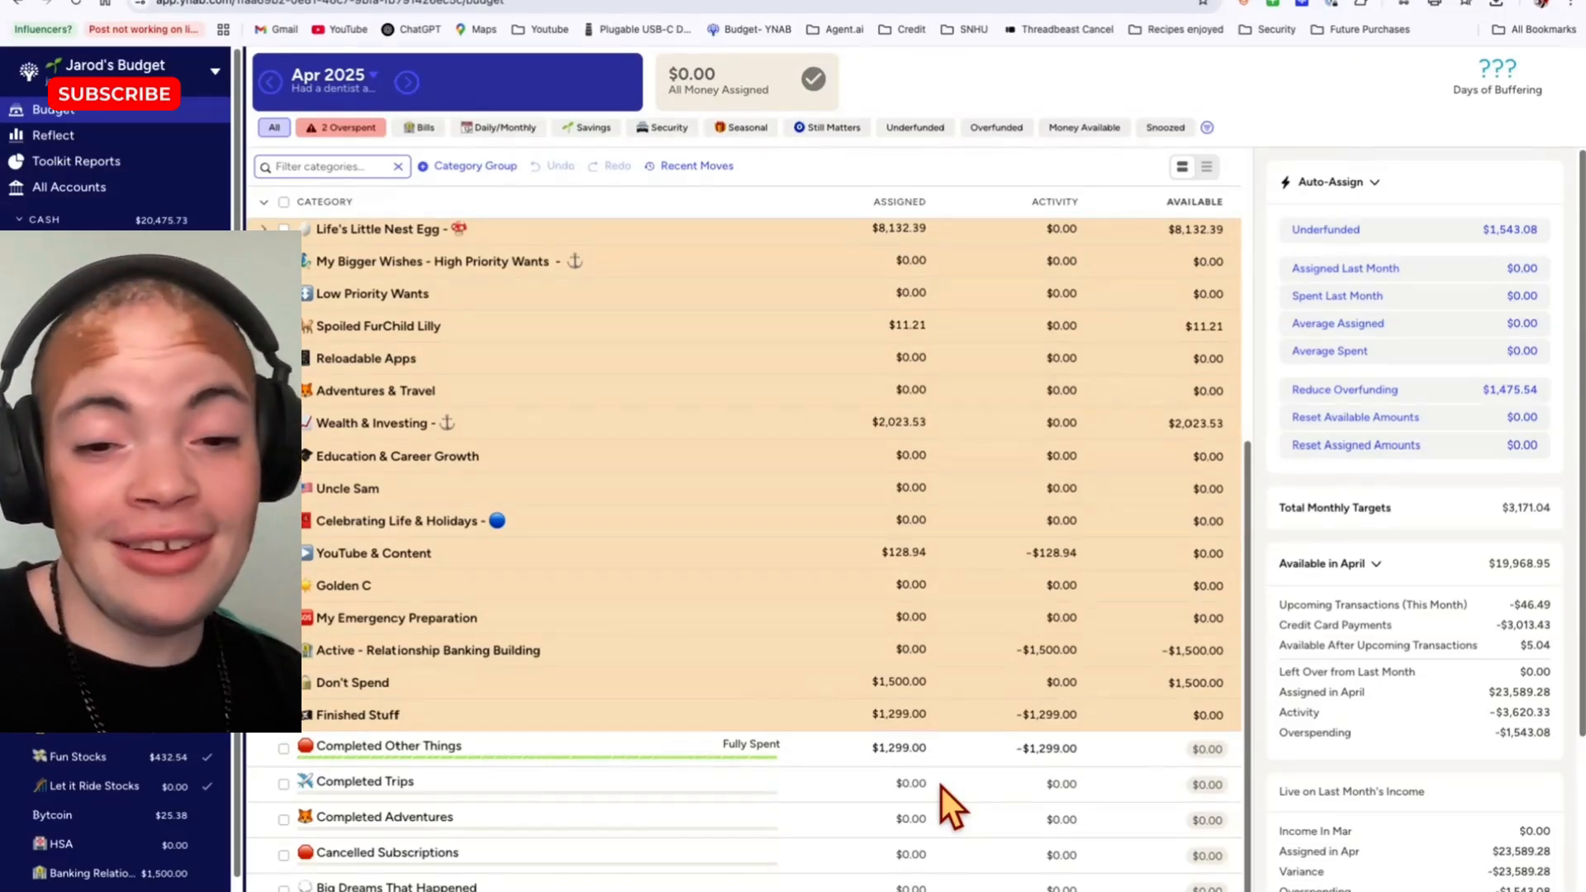
{"action": "left_click", "coordinate": [831, 783]}
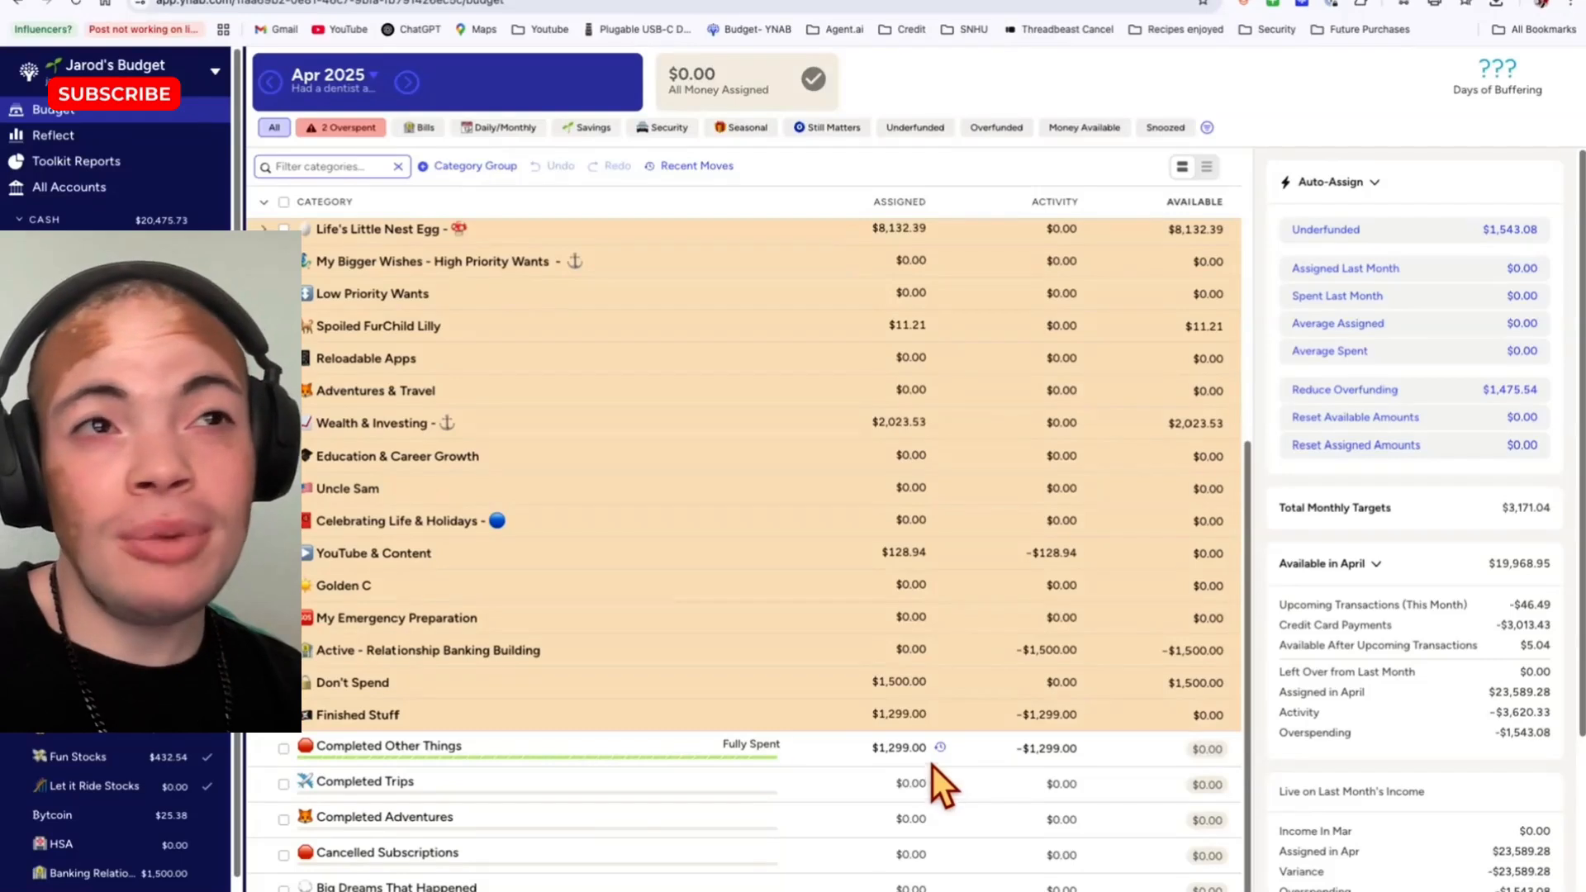
{"action": "left_click", "coordinate": [264, 716]}
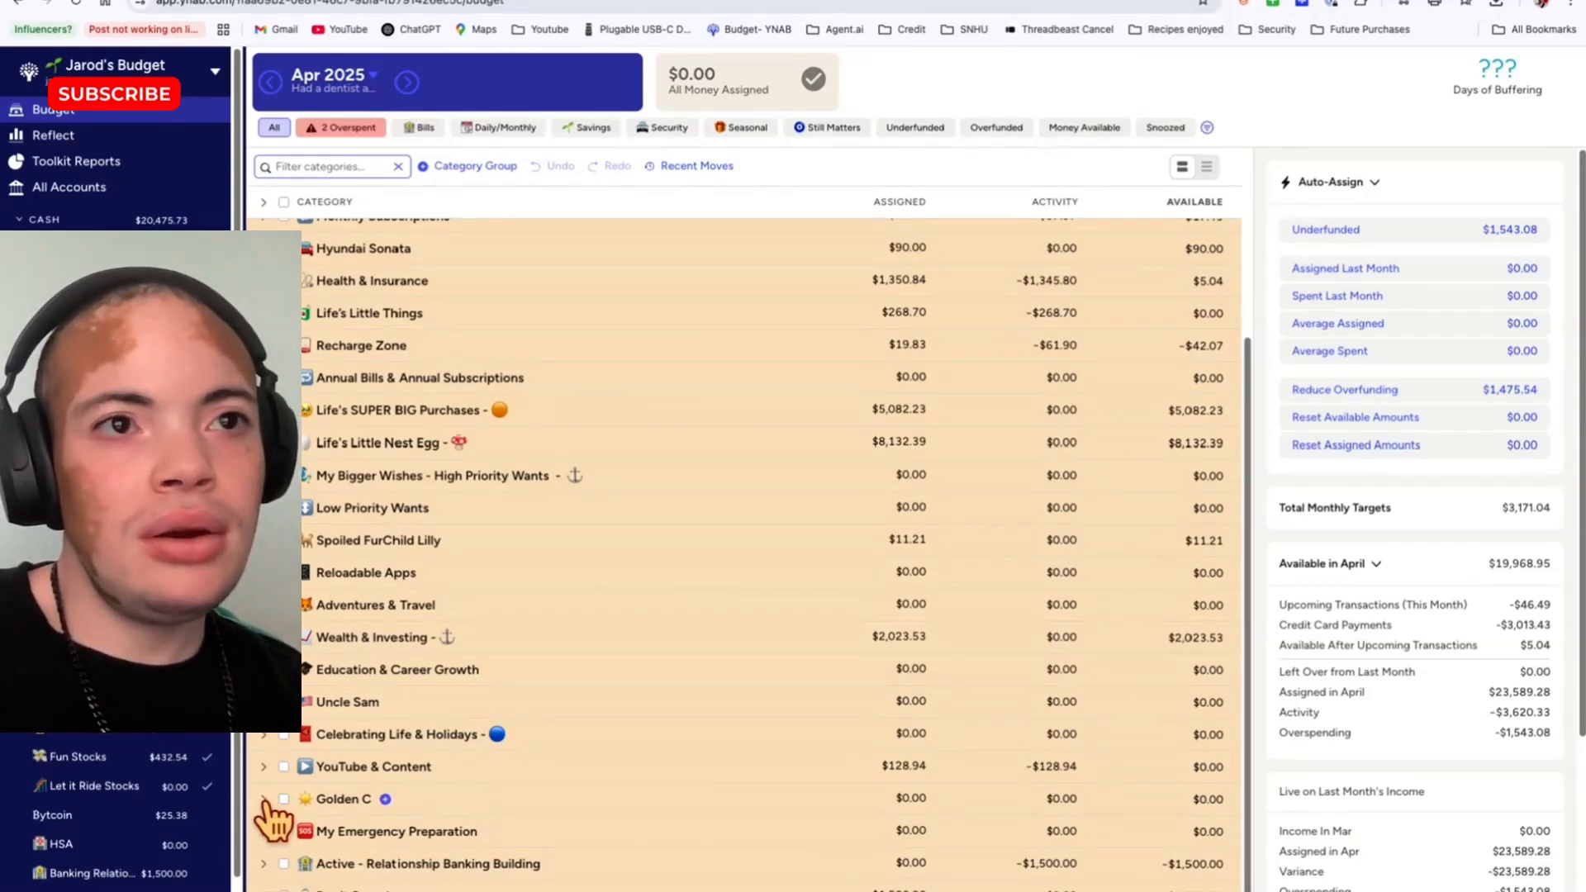
{"action": "left_click", "coordinate": [263, 799]}
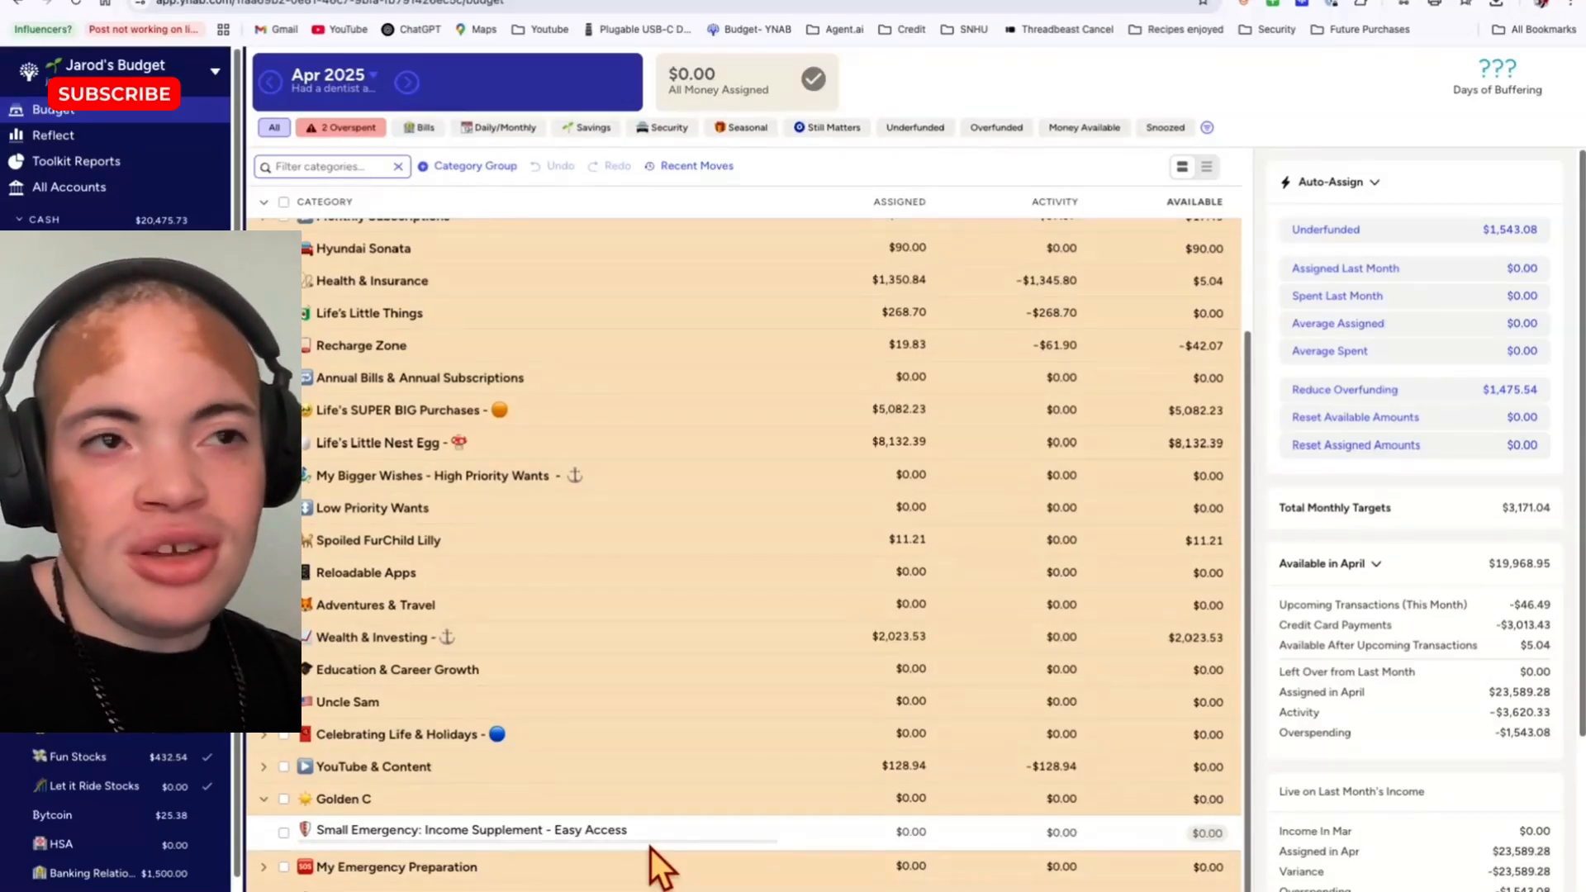
{"action": "left_click", "coordinate": [263, 866]}
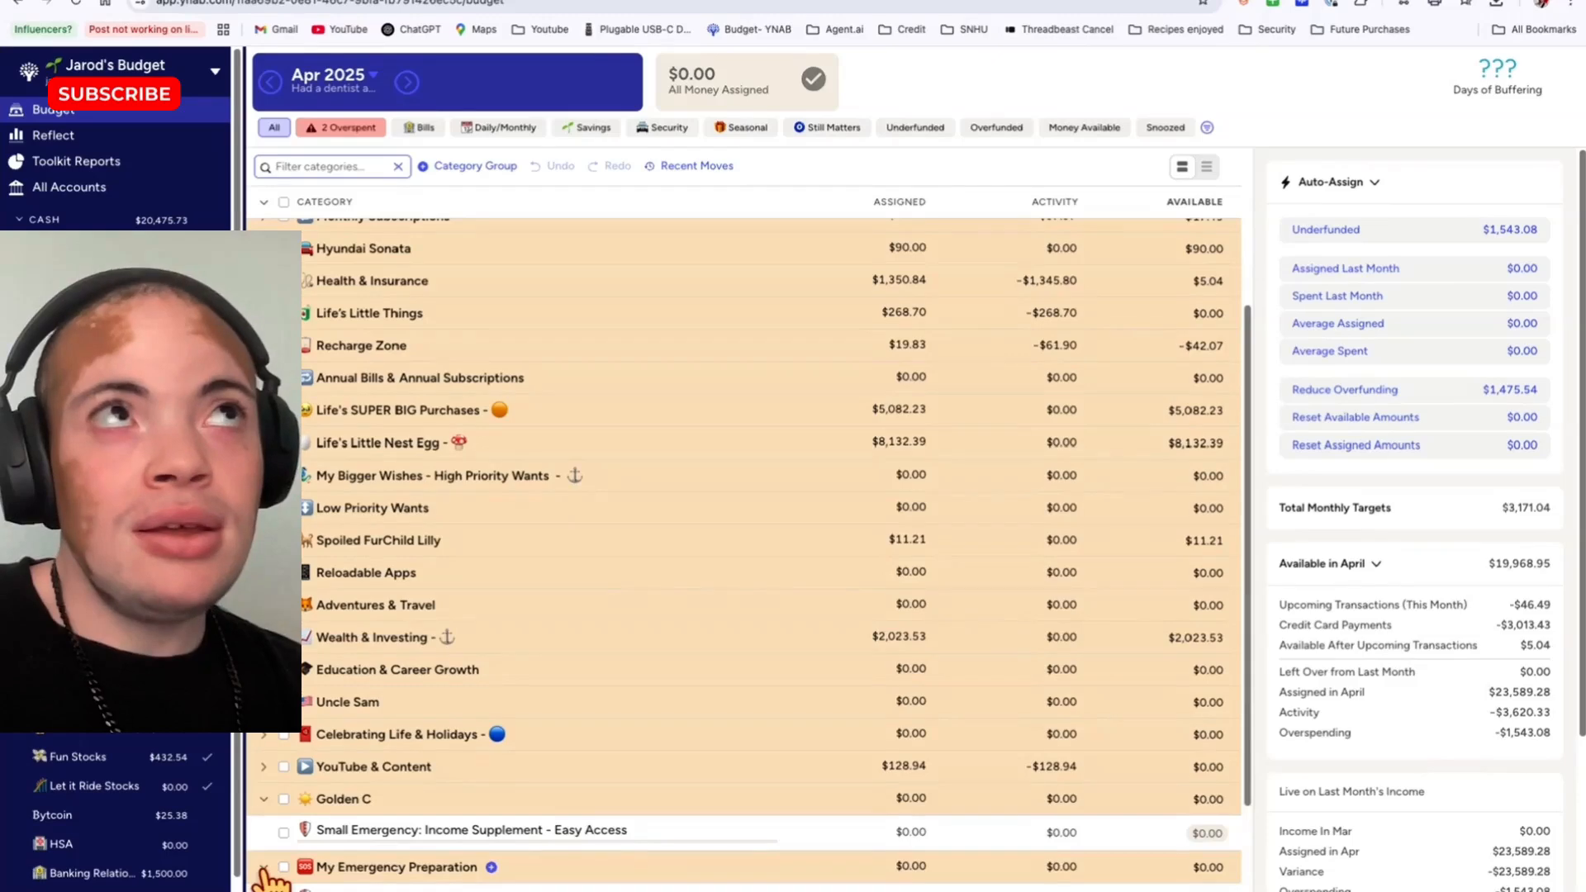
{"action": "scroll", "coordinate": [737, 872], "scroll_direction": "down", "scroll_amount": 3}
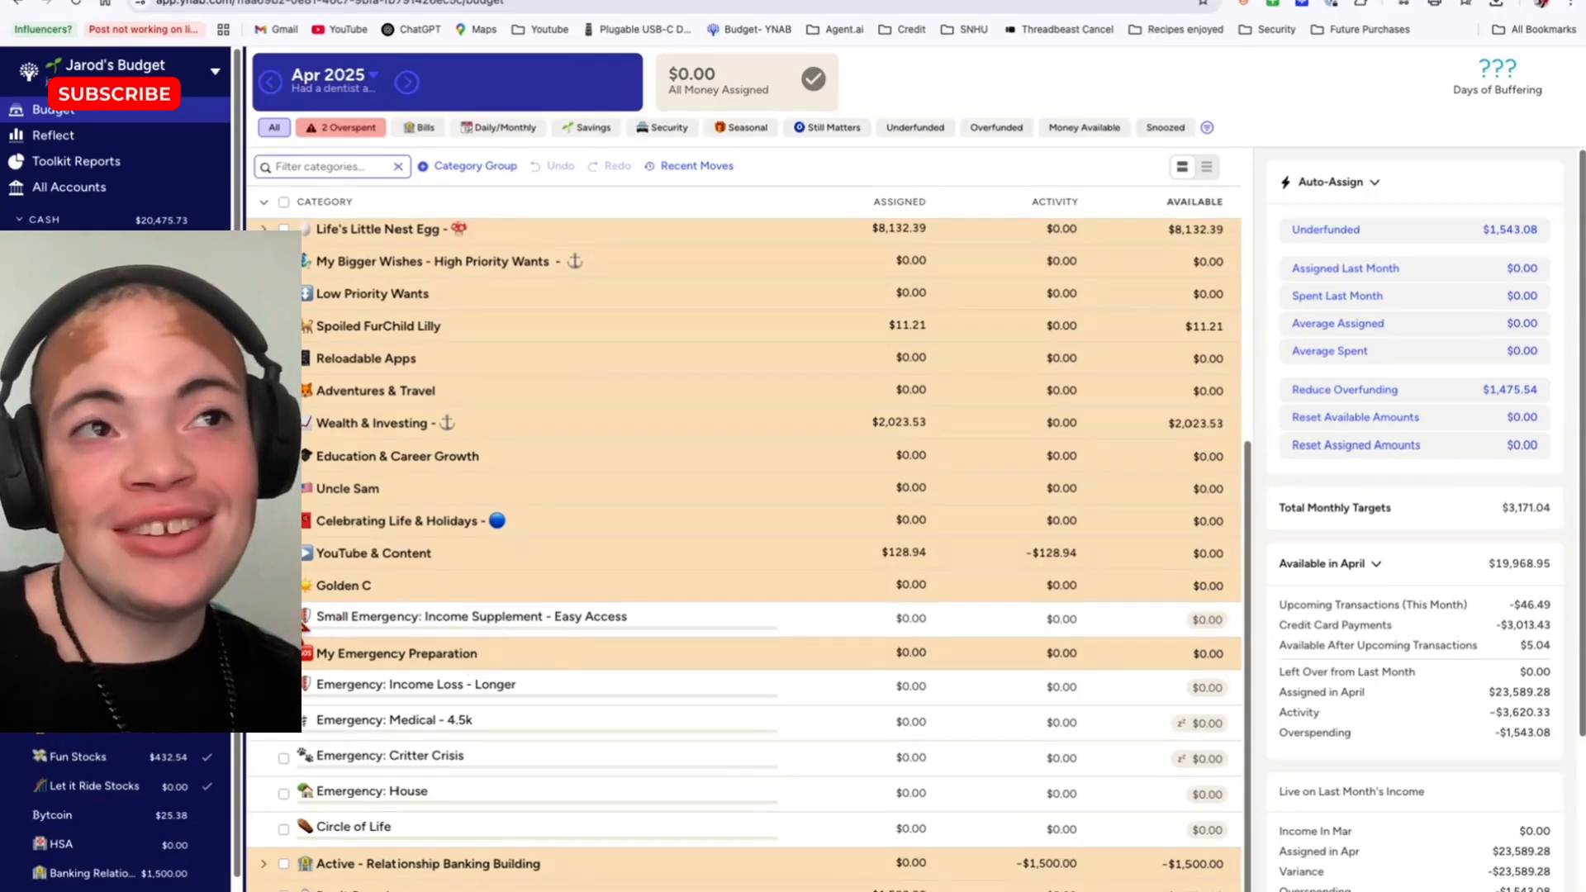
{"action": "left_click", "coordinate": [263, 586]}
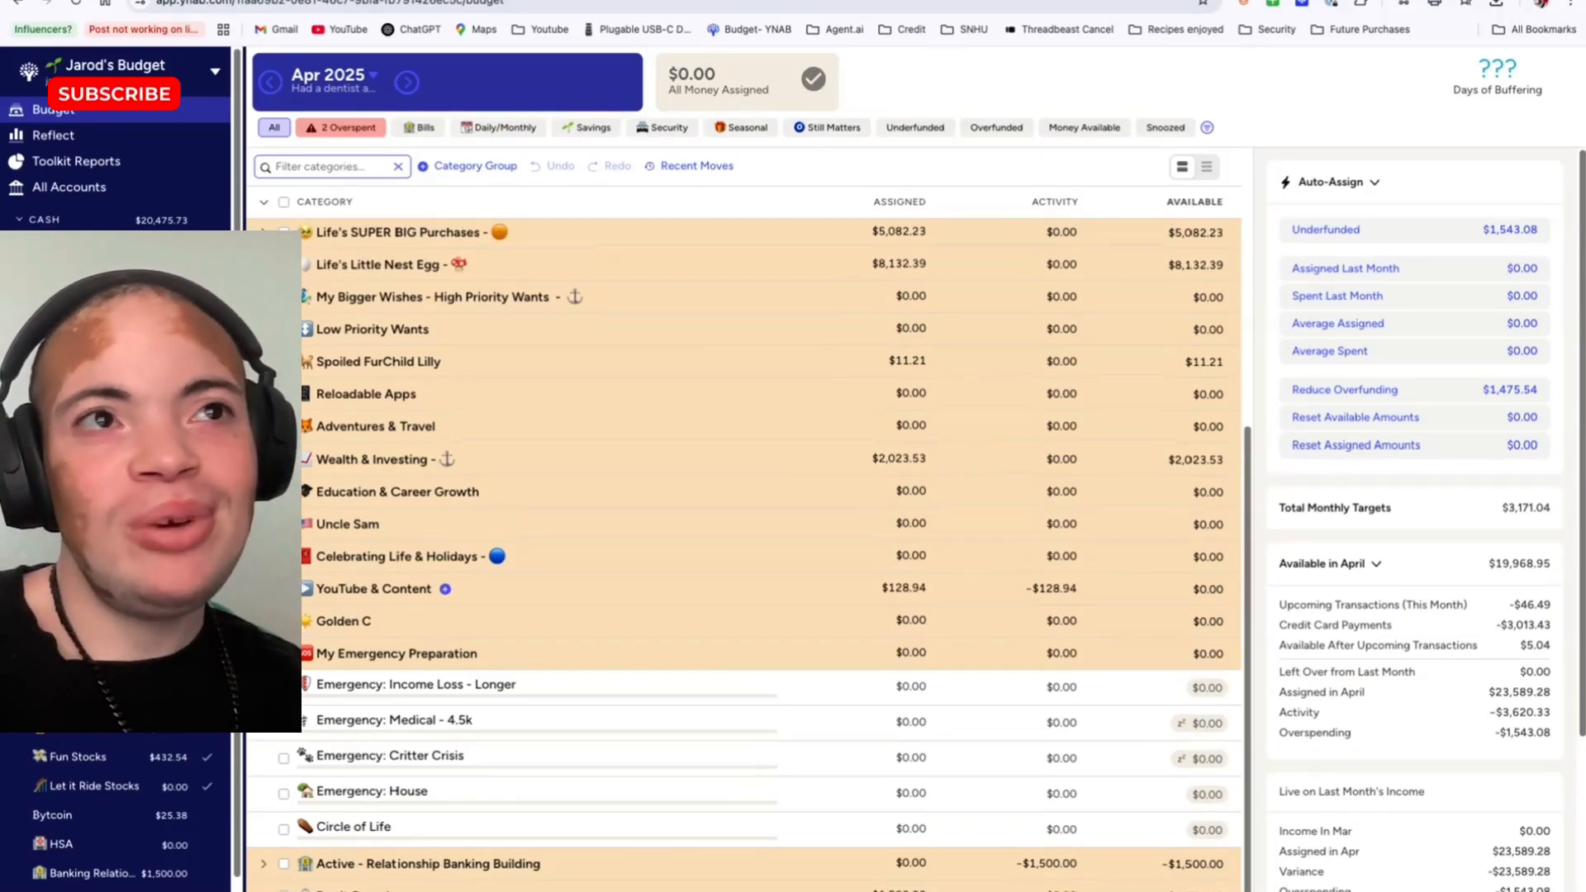
{"action": "scroll", "coordinate": [580, 650], "scroll_direction": "up", "scroll_amount": 3}
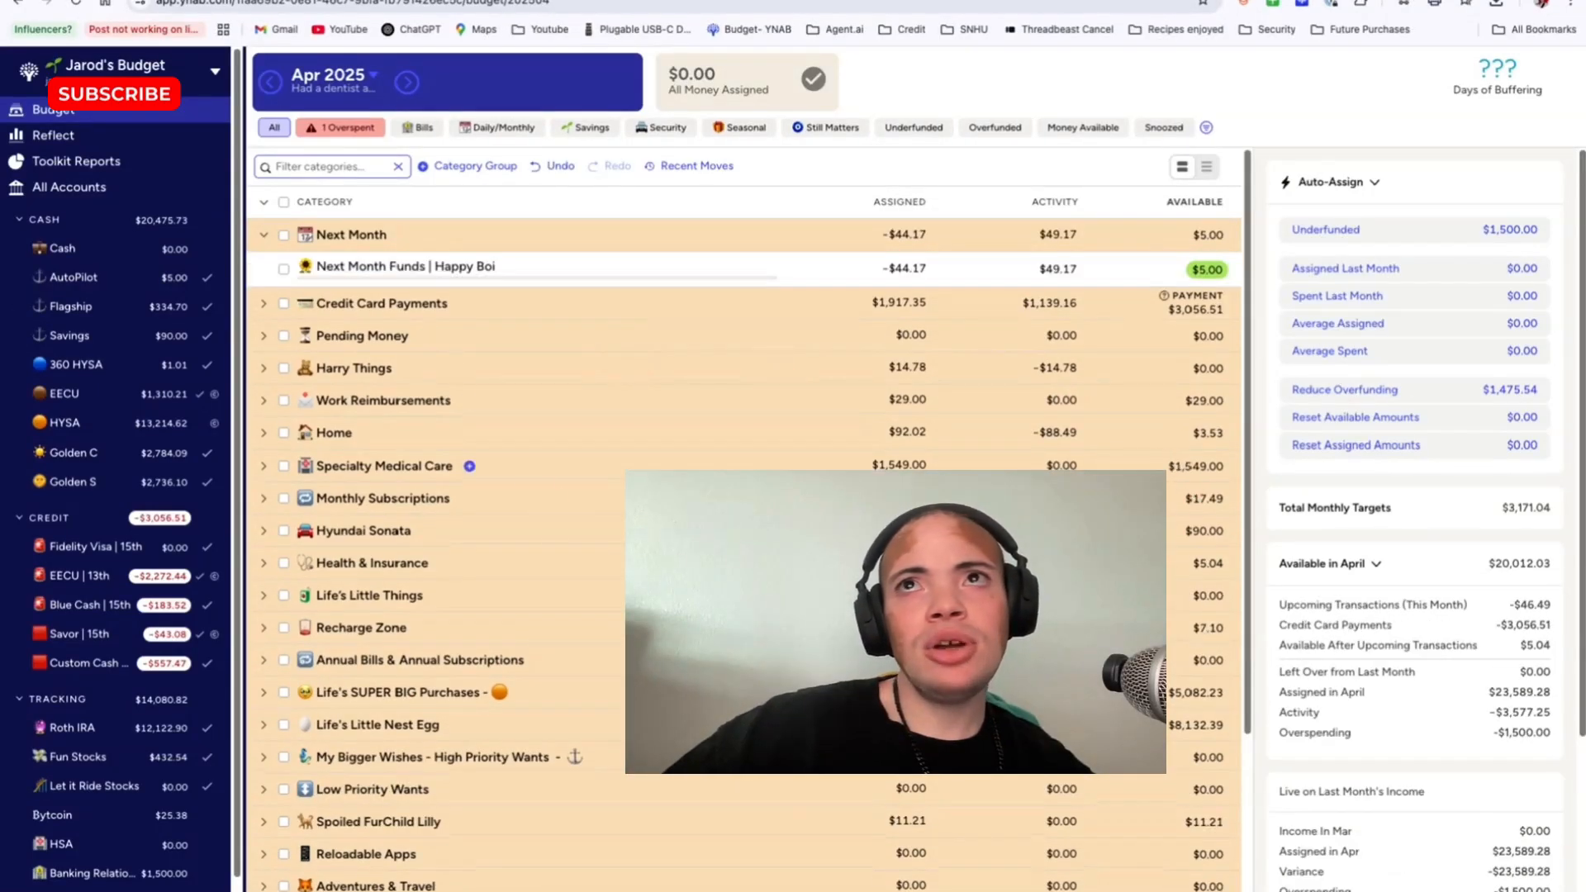
Filter the budget to overspent categories and cover the overspending in the Navy | Flagship No Fee Hold category with $1,500.00
{"action": "left_click", "coordinate": [342, 128]}
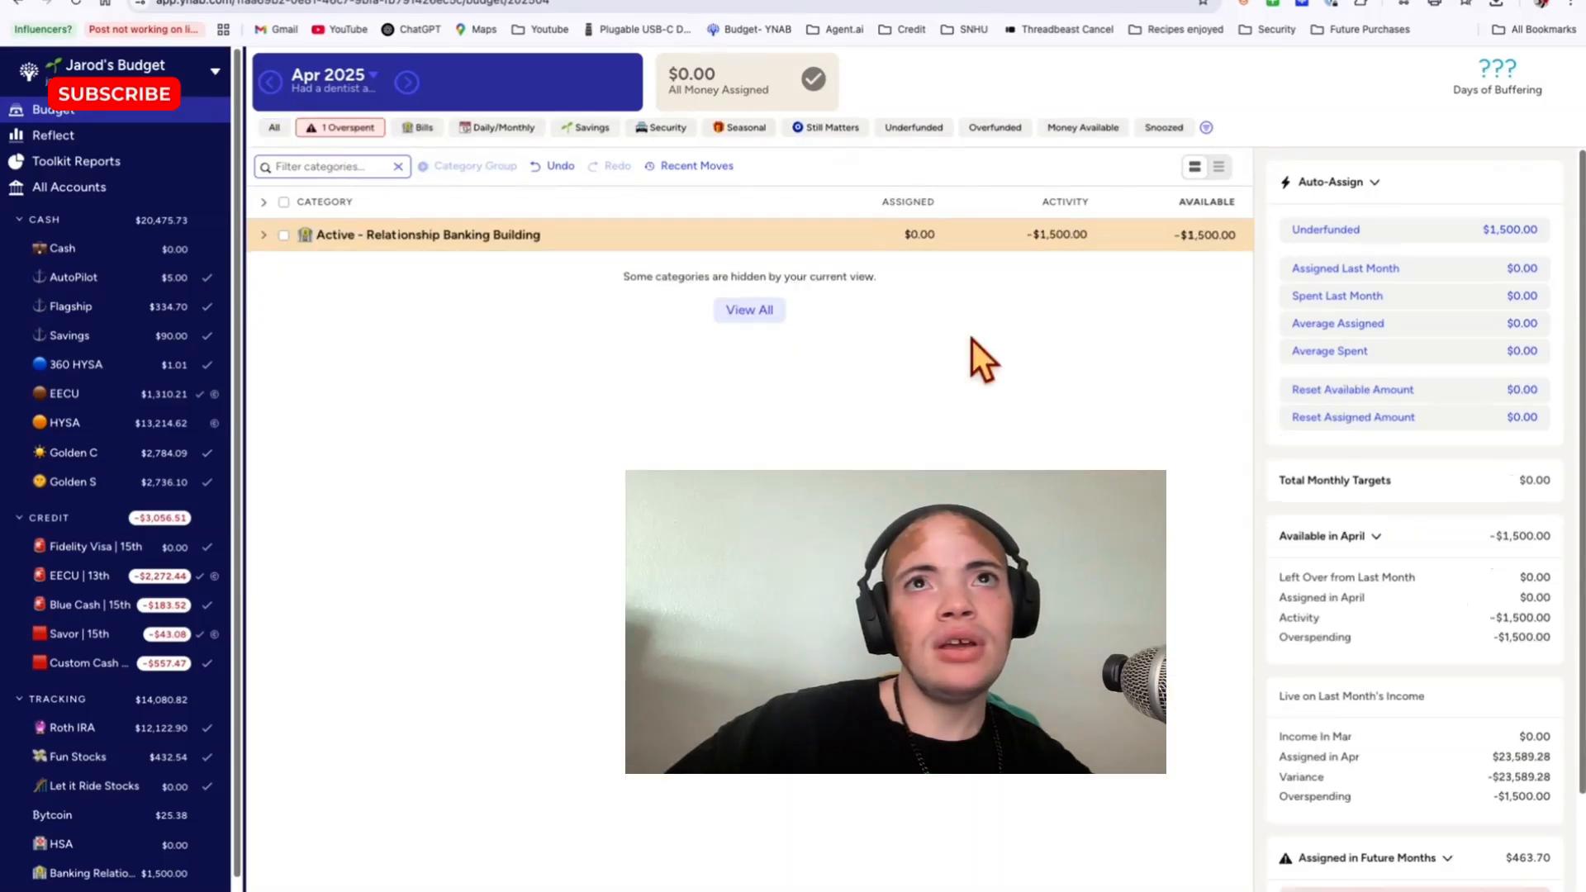
{"action": "left_click", "coordinate": [266, 236]}
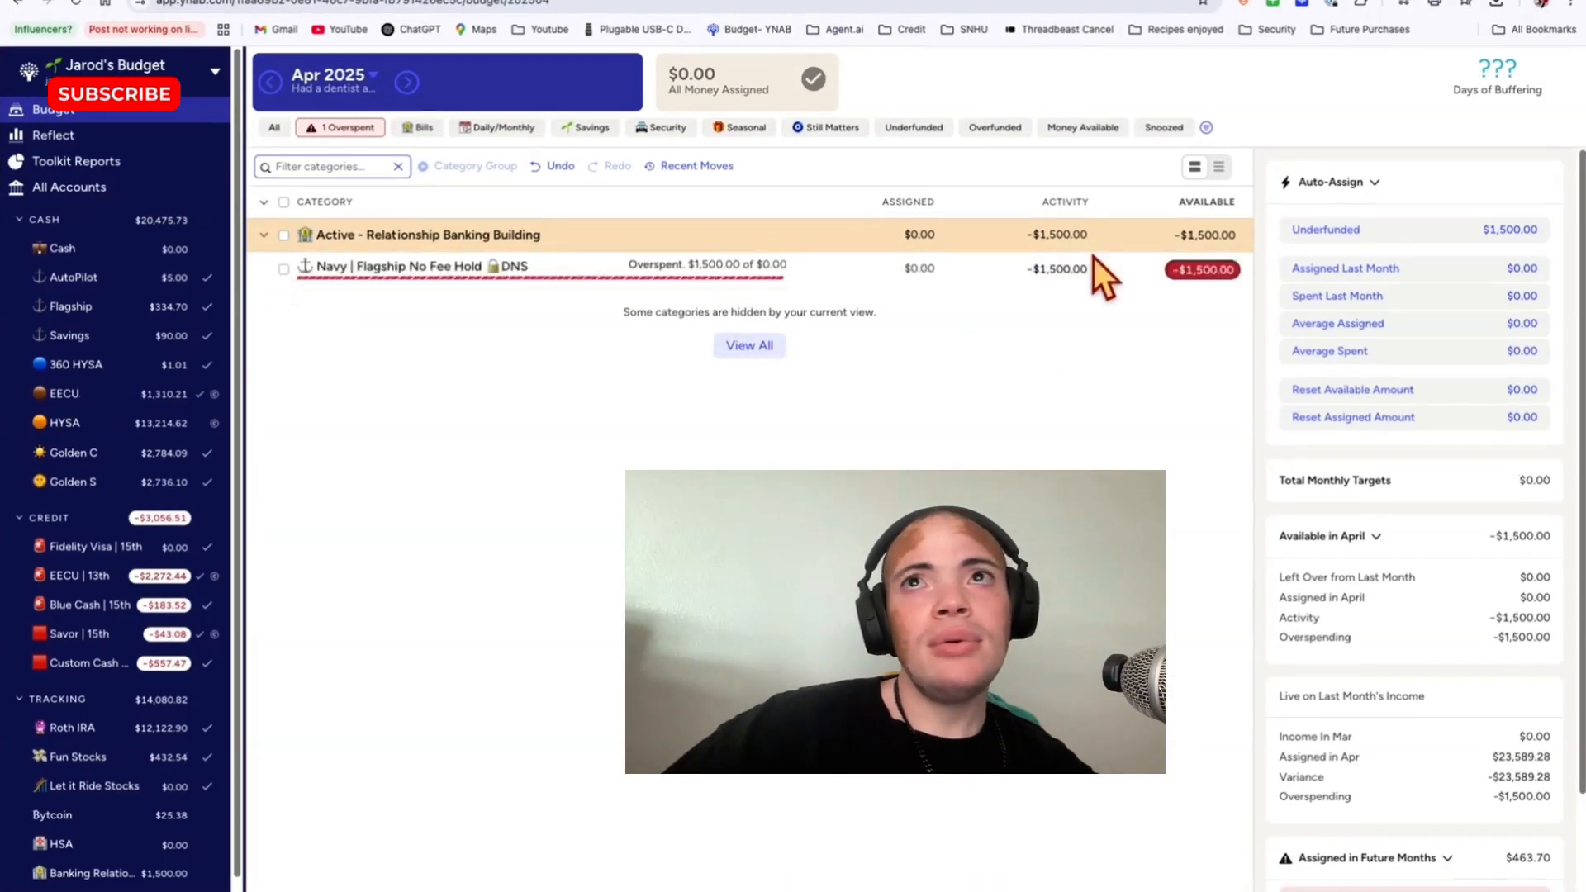
{"action": "left_click", "coordinate": [1198, 281]}
{"action": "left_click", "coordinate": [1197, 343]}
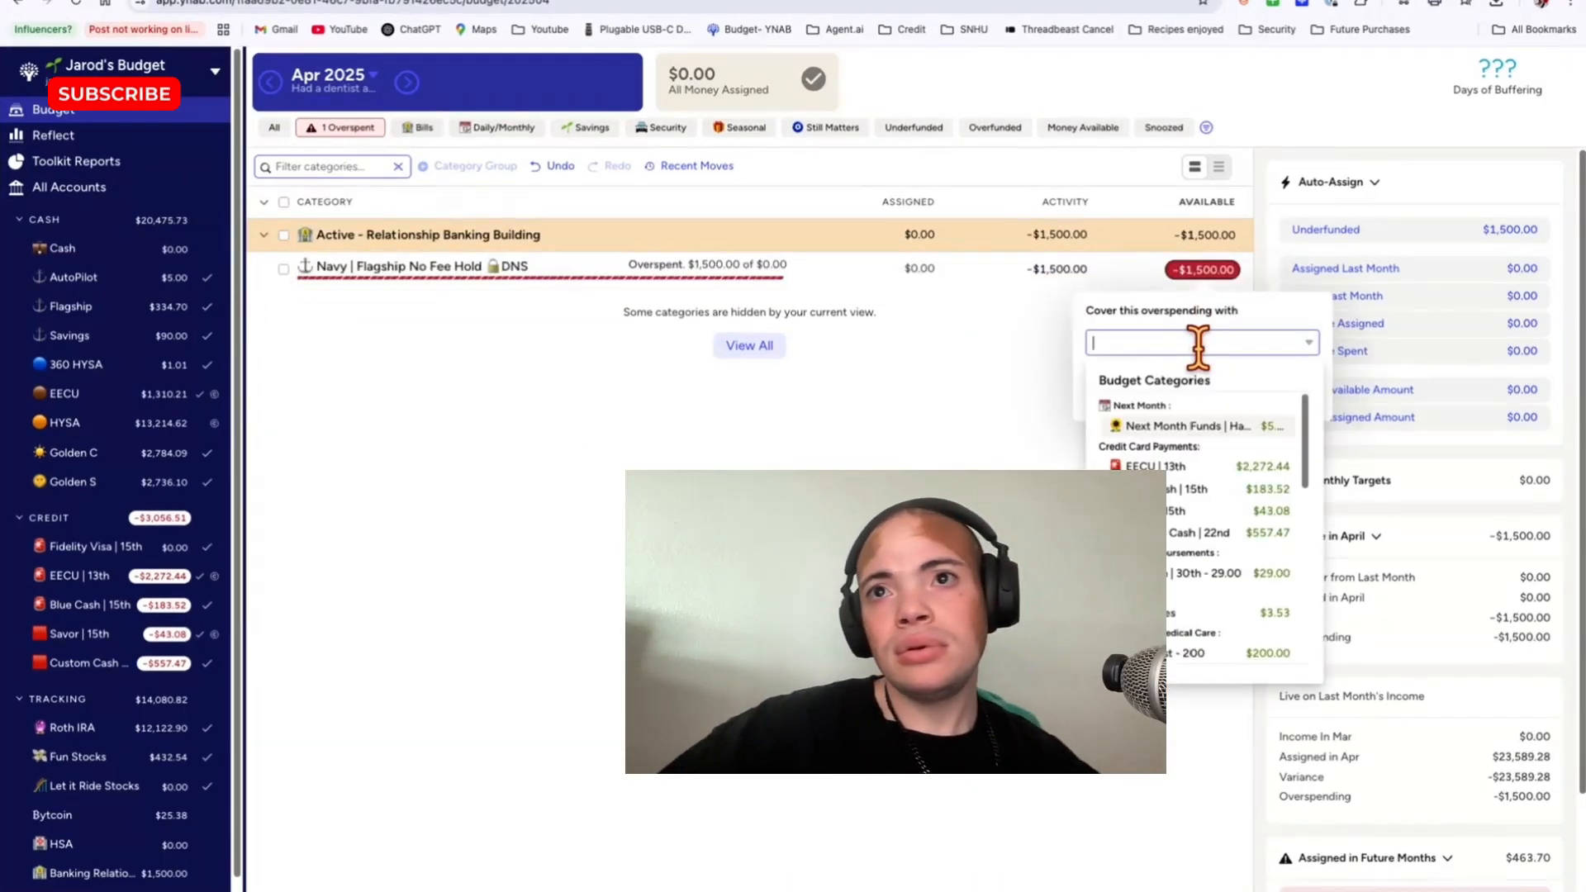
{"action": "left_click", "coordinate": [1198, 425]}
Show all budget categories again and delete the Don't Spend category group
{"action": "left_click", "coordinate": [274, 128]}
{"action": "scroll", "coordinate": [567, 701], "scroll_direction": "down", "scroll_amount": 6}
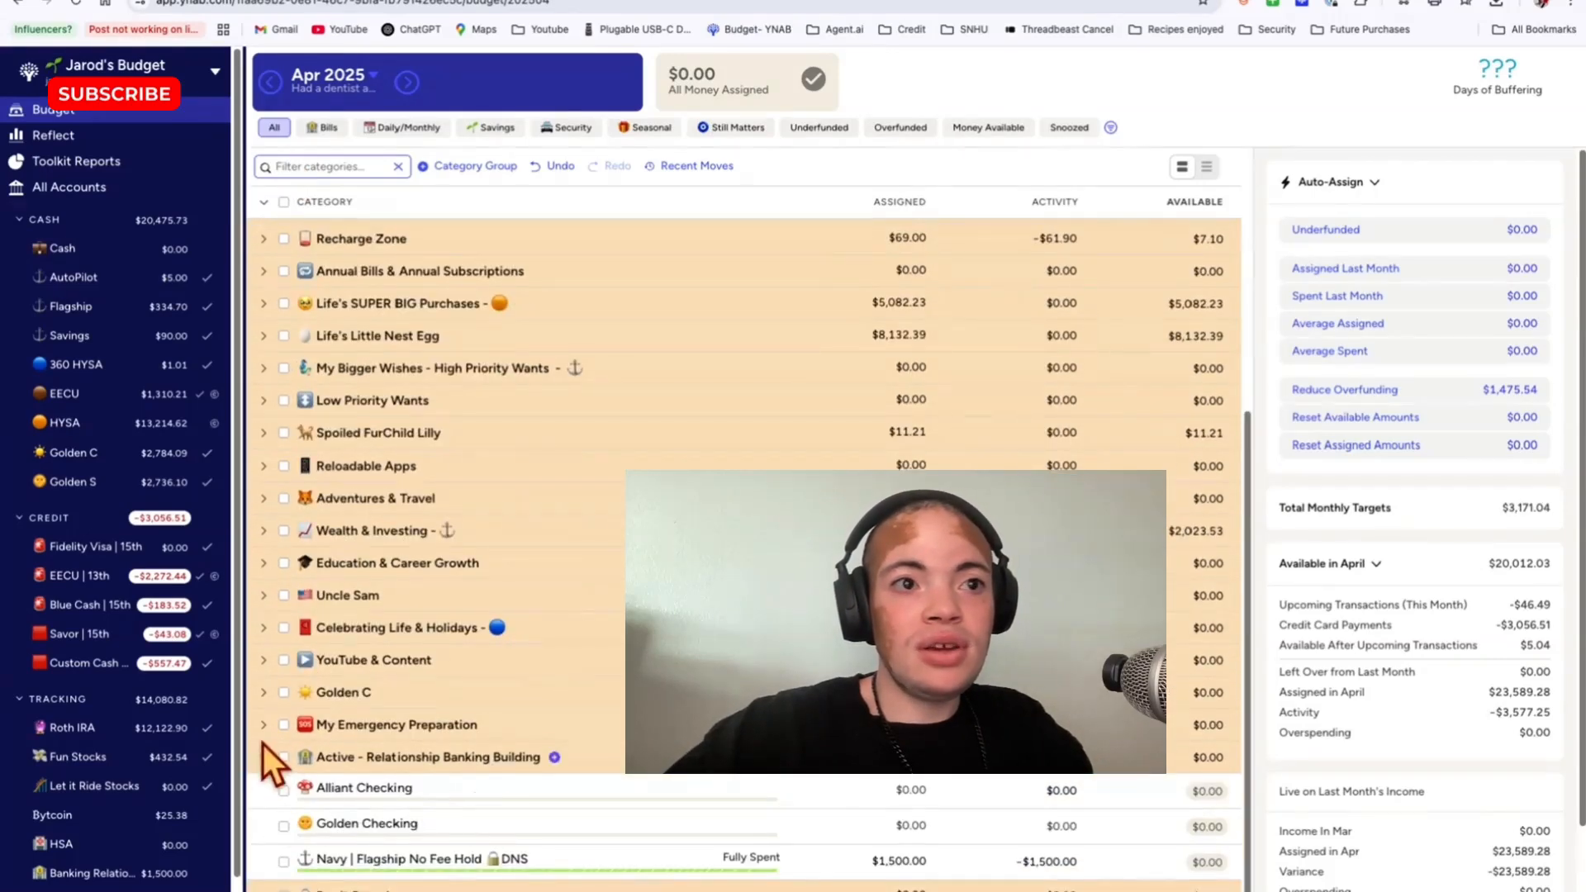
{"action": "left_click", "coordinate": [338, 888]}
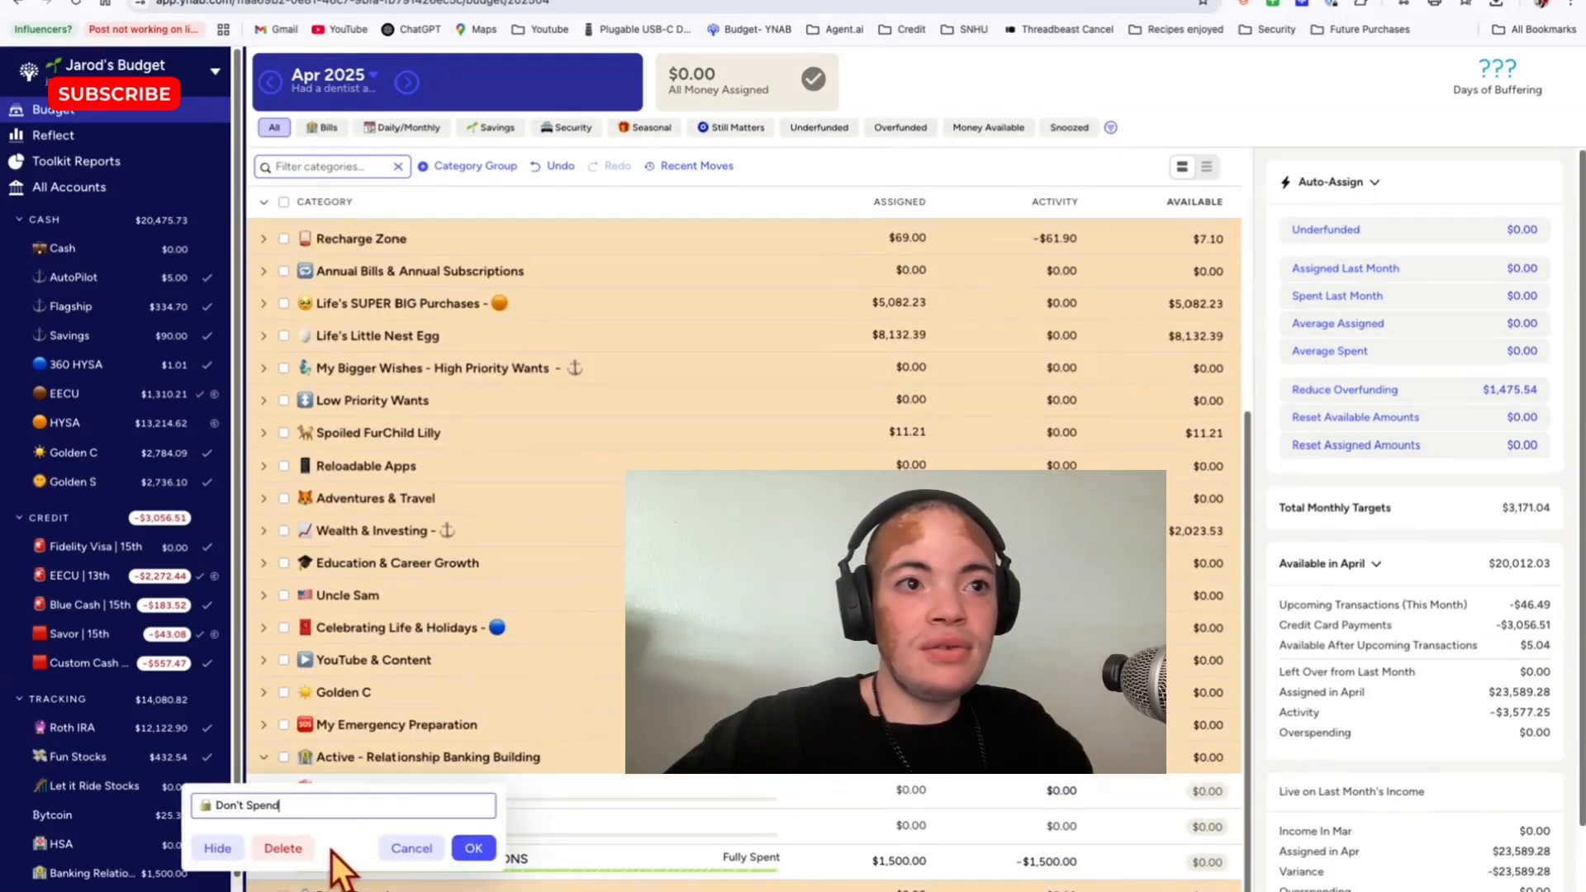
{"action": "left_click", "coordinate": [285, 847]}
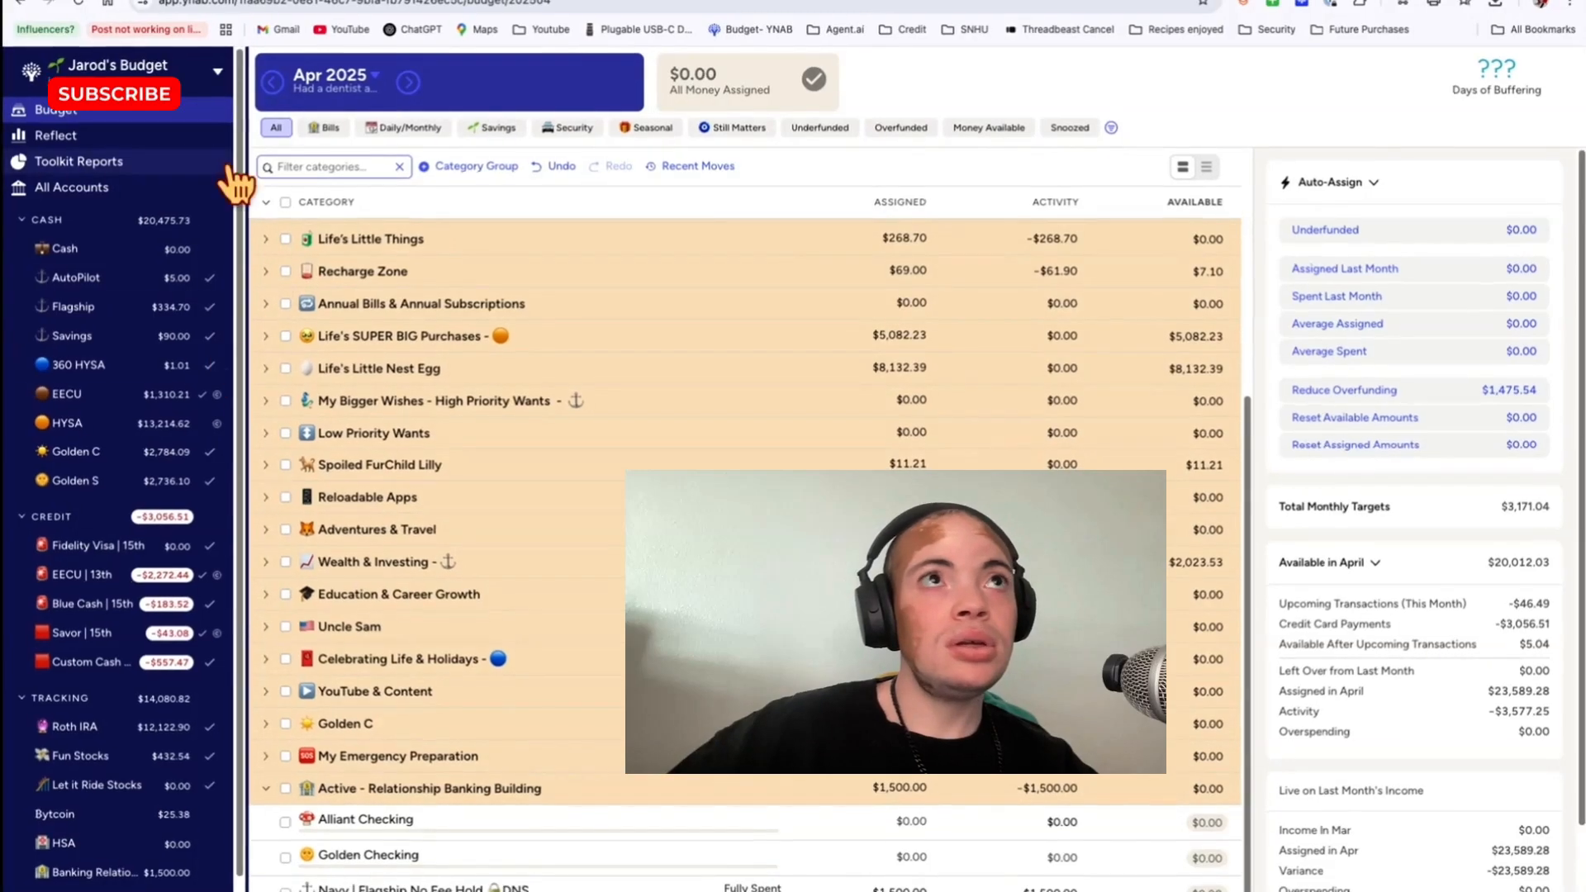
Record a 557.47 payment from Golden C dated 04/26/2025 in the Custom Cash | 22nd credit card account
{"action": "left_click", "coordinate": [139, 137]}
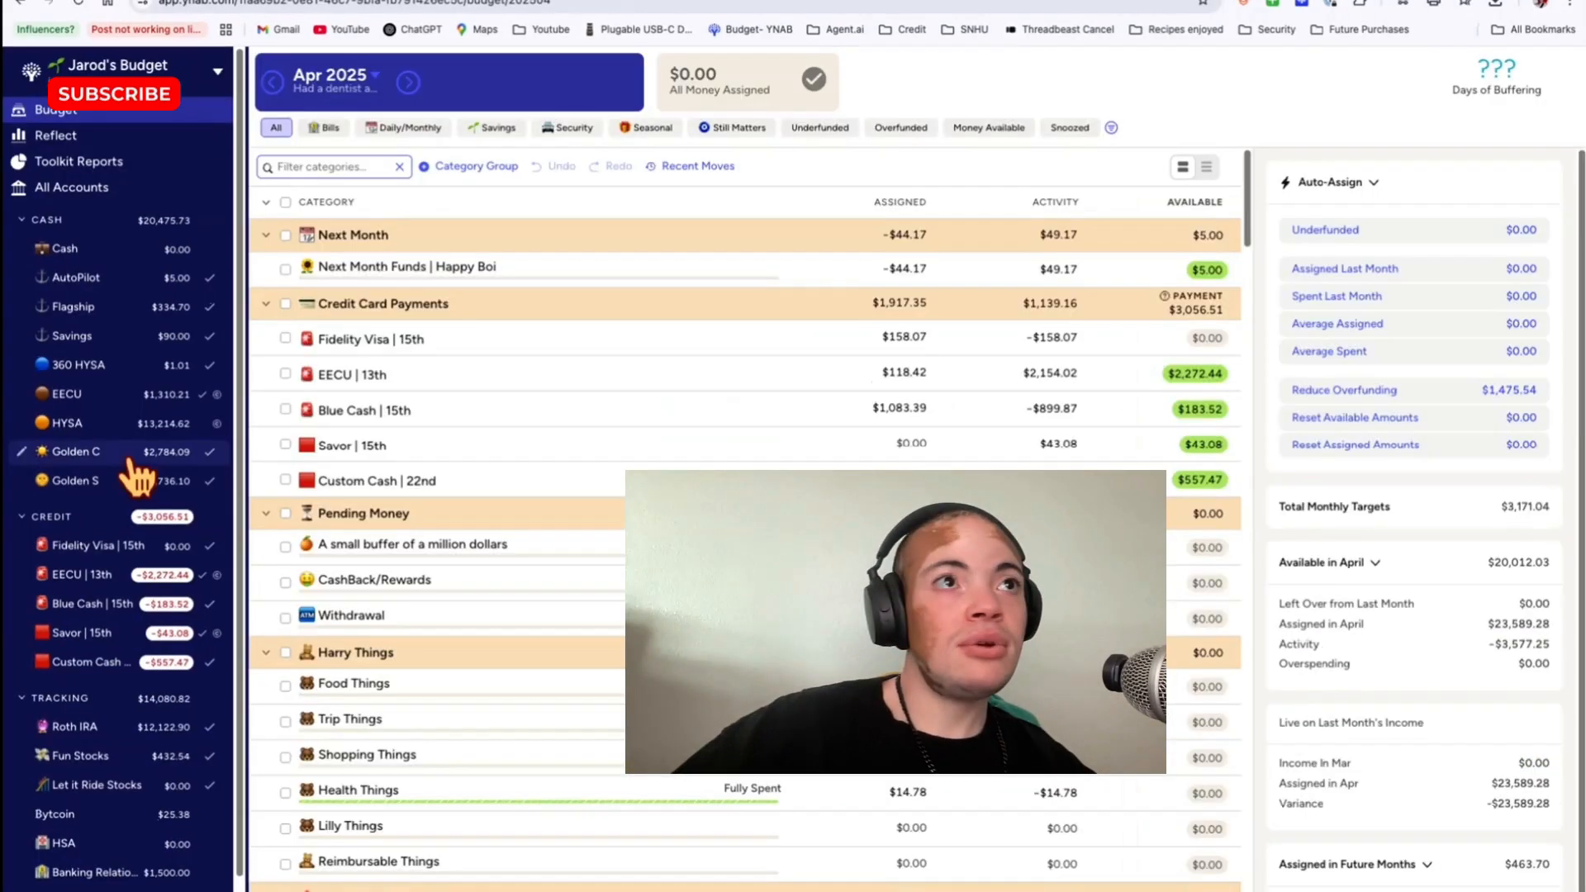
{"action": "left_click", "coordinate": [130, 456]}
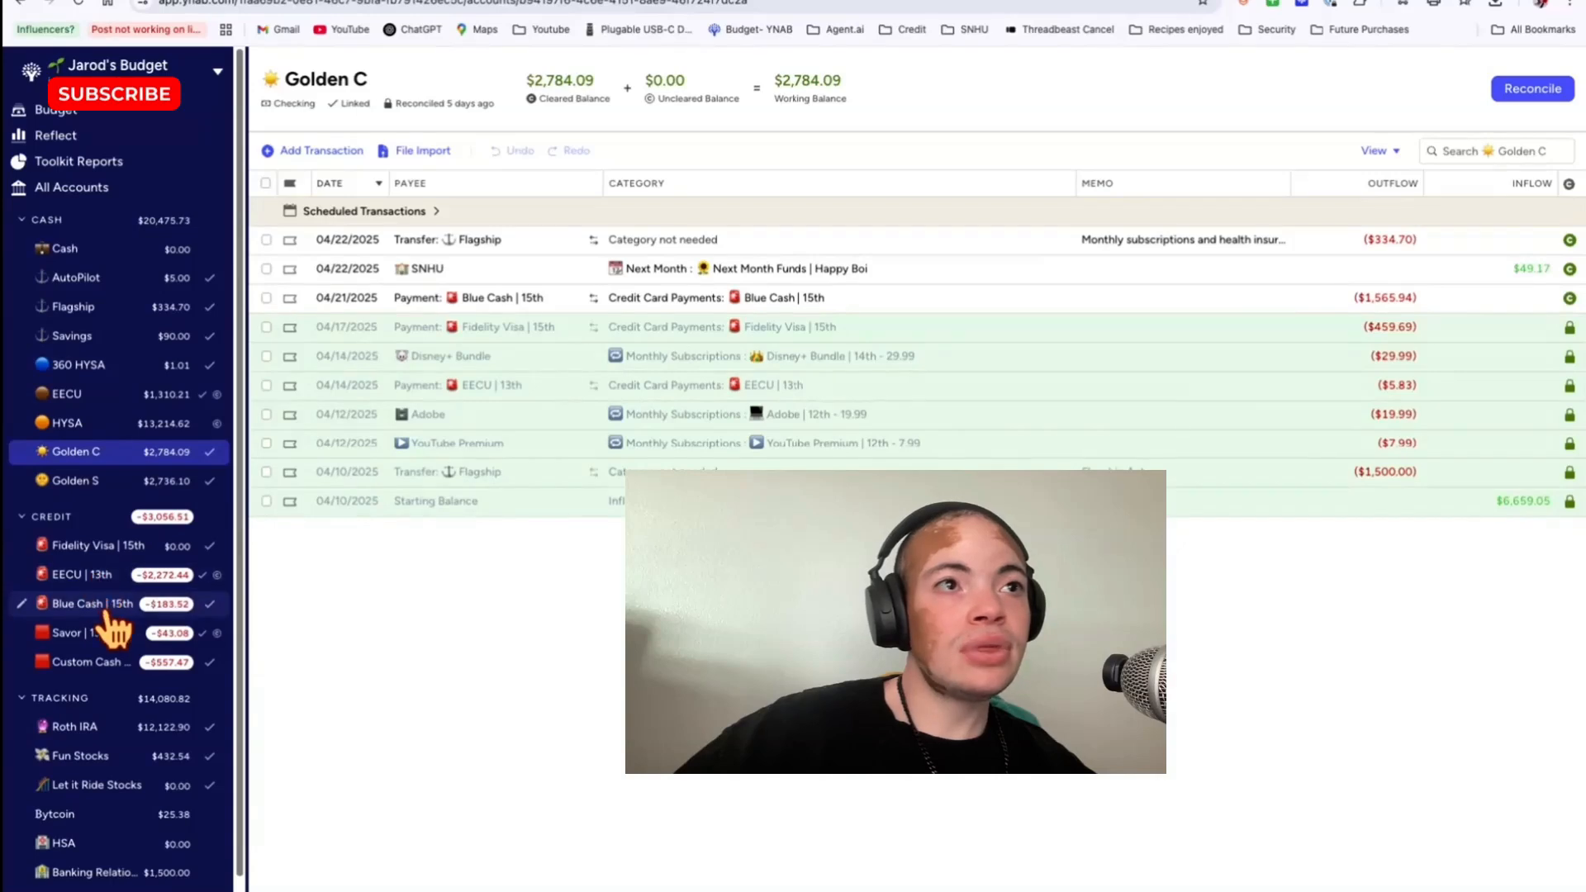
{"action": "left_click", "coordinate": [116, 666]}
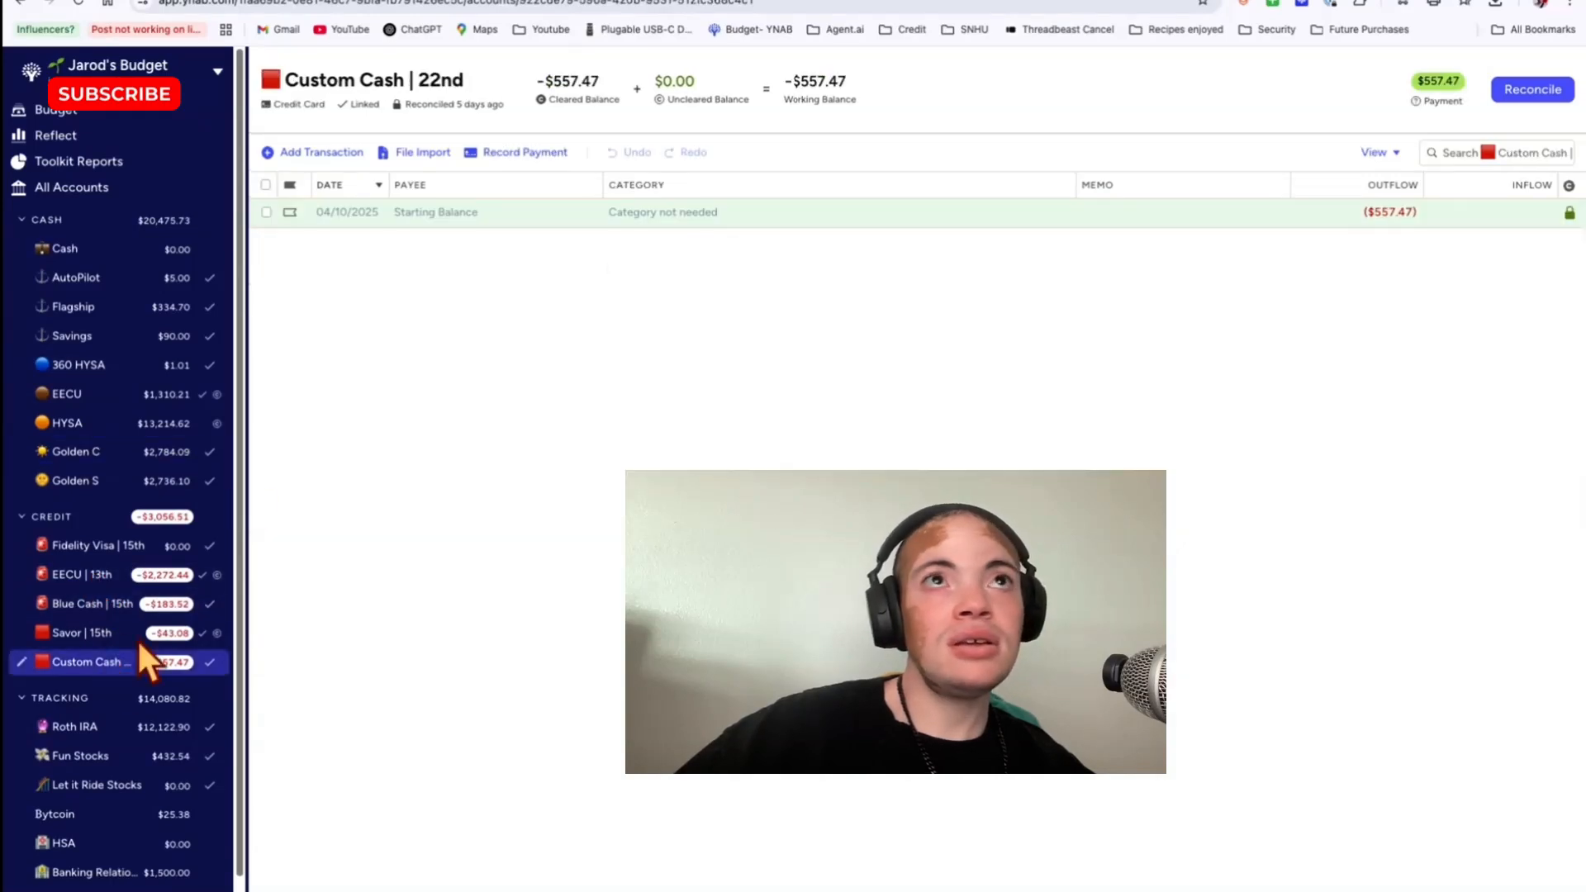
{"action": "left_click", "coordinate": [486, 154]}
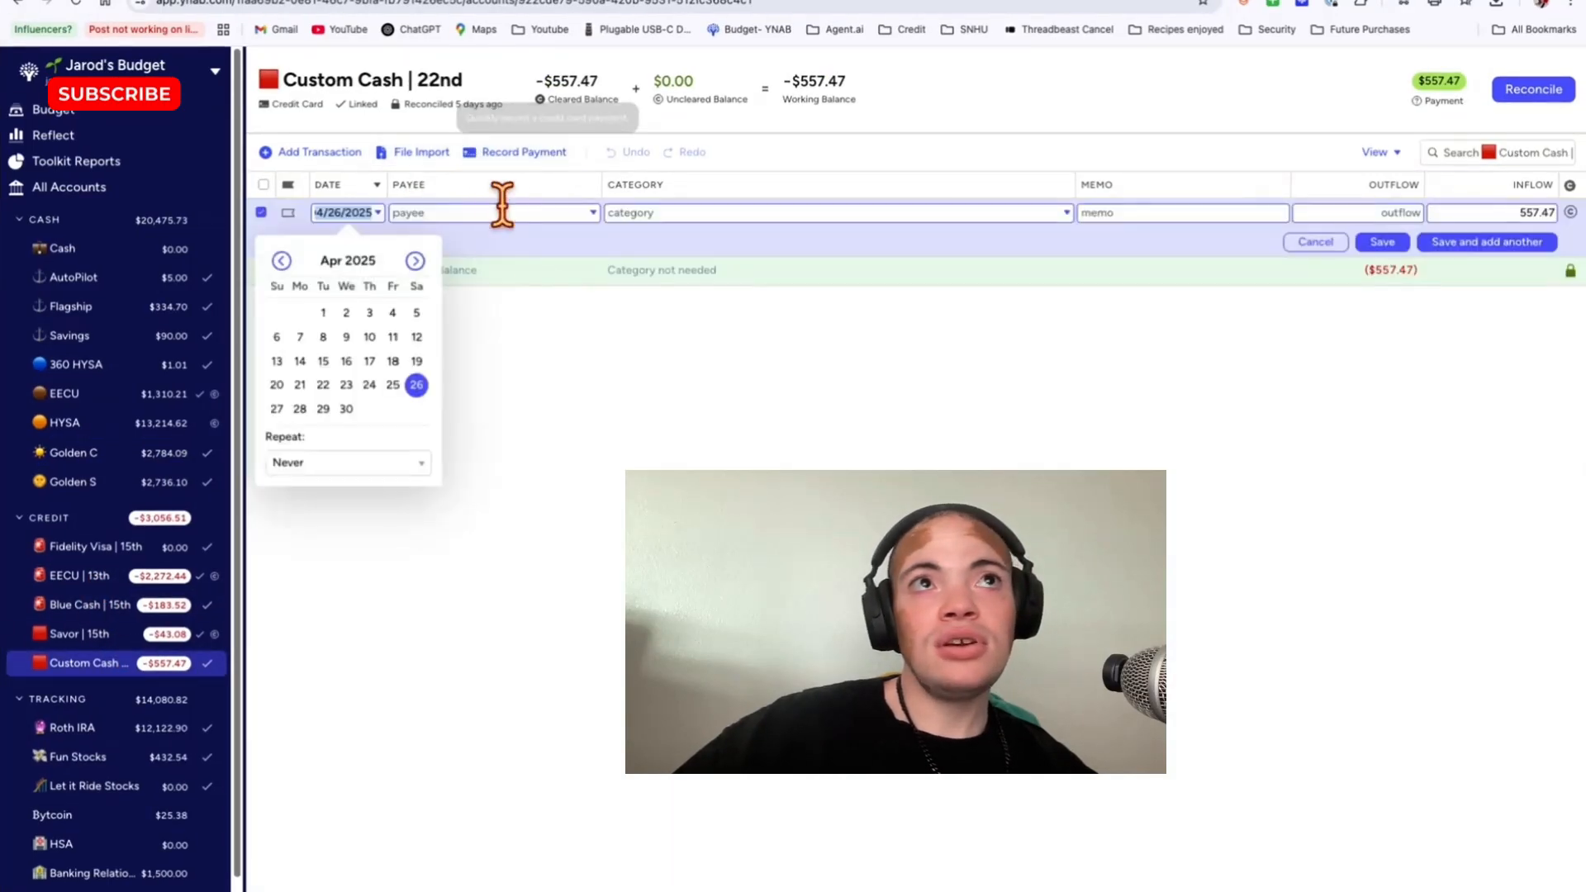
{"action": "left_click", "coordinate": [416, 387]}
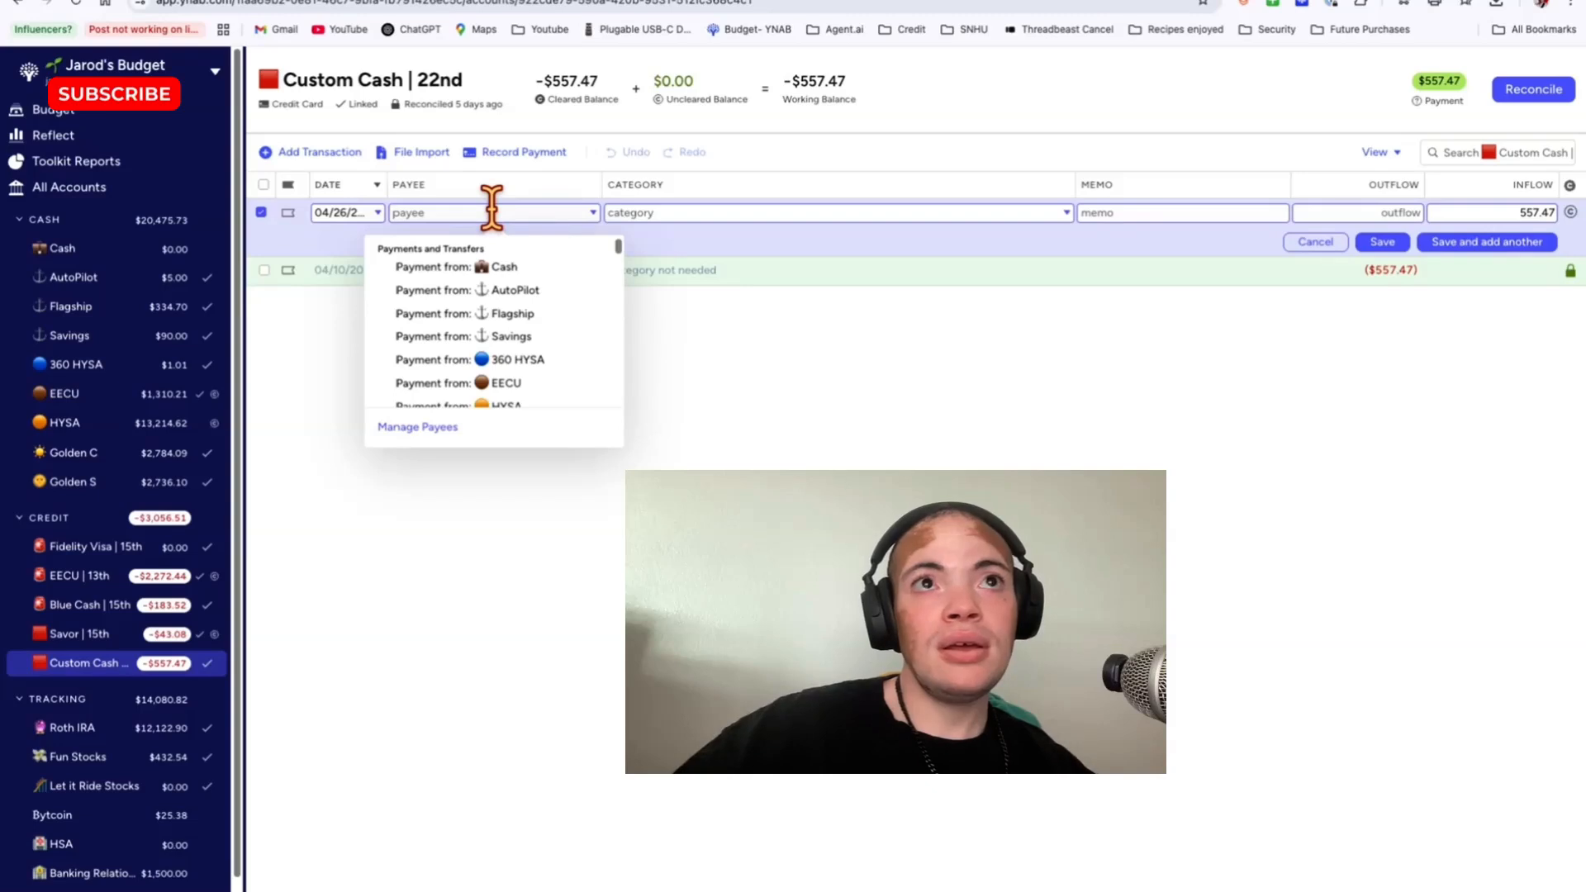
{"action": "type", "text": "ee"}
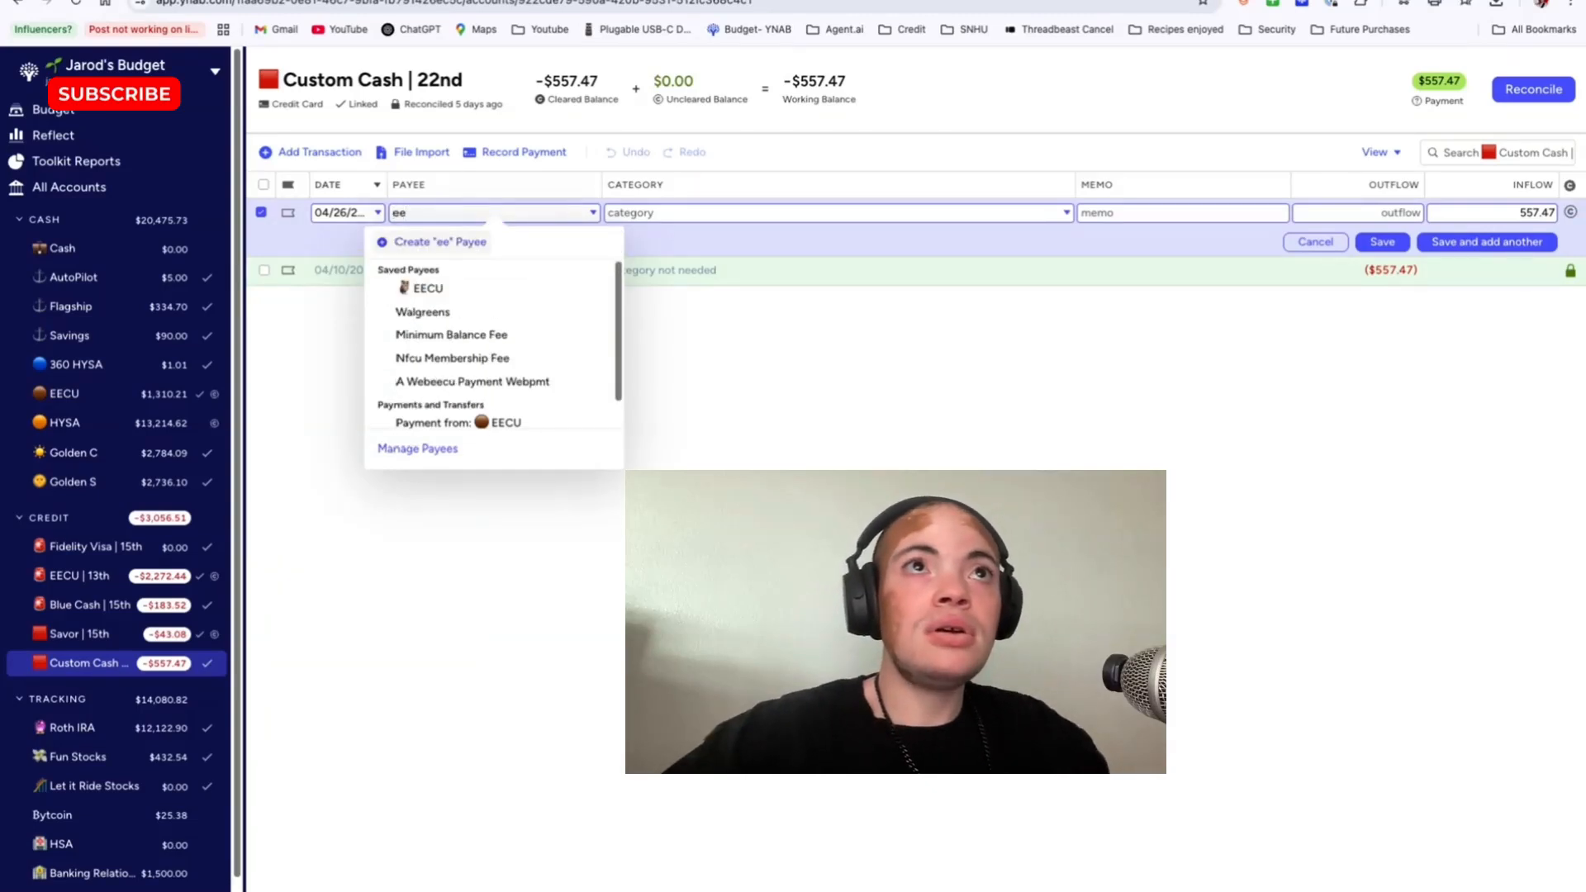
{"action": "key", "text": "BackSpace"}
{"action": "key", "text": "BackSpace"}
{"action": "scroll", "coordinate": [537, 338], "scroll_direction": "down", "scroll_amount": 2}
{"action": "left_click", "coordinate": [544, 344]}
{"action": "left_click", "coordinate": [1089, 195]}
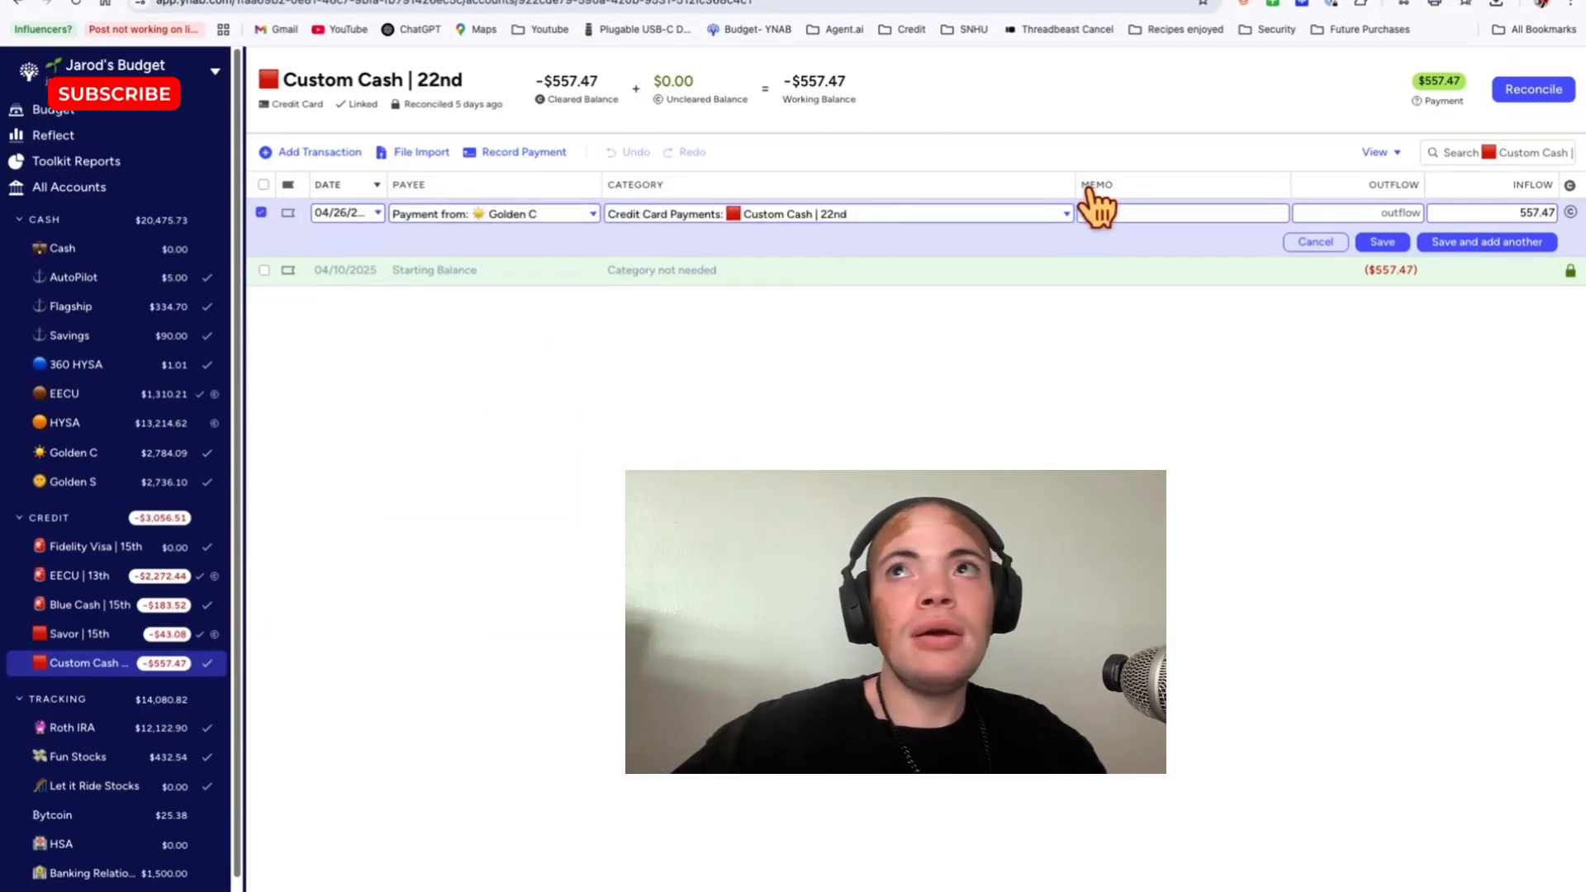
{"action": "left_click", "coordinate": [1387, 244]}
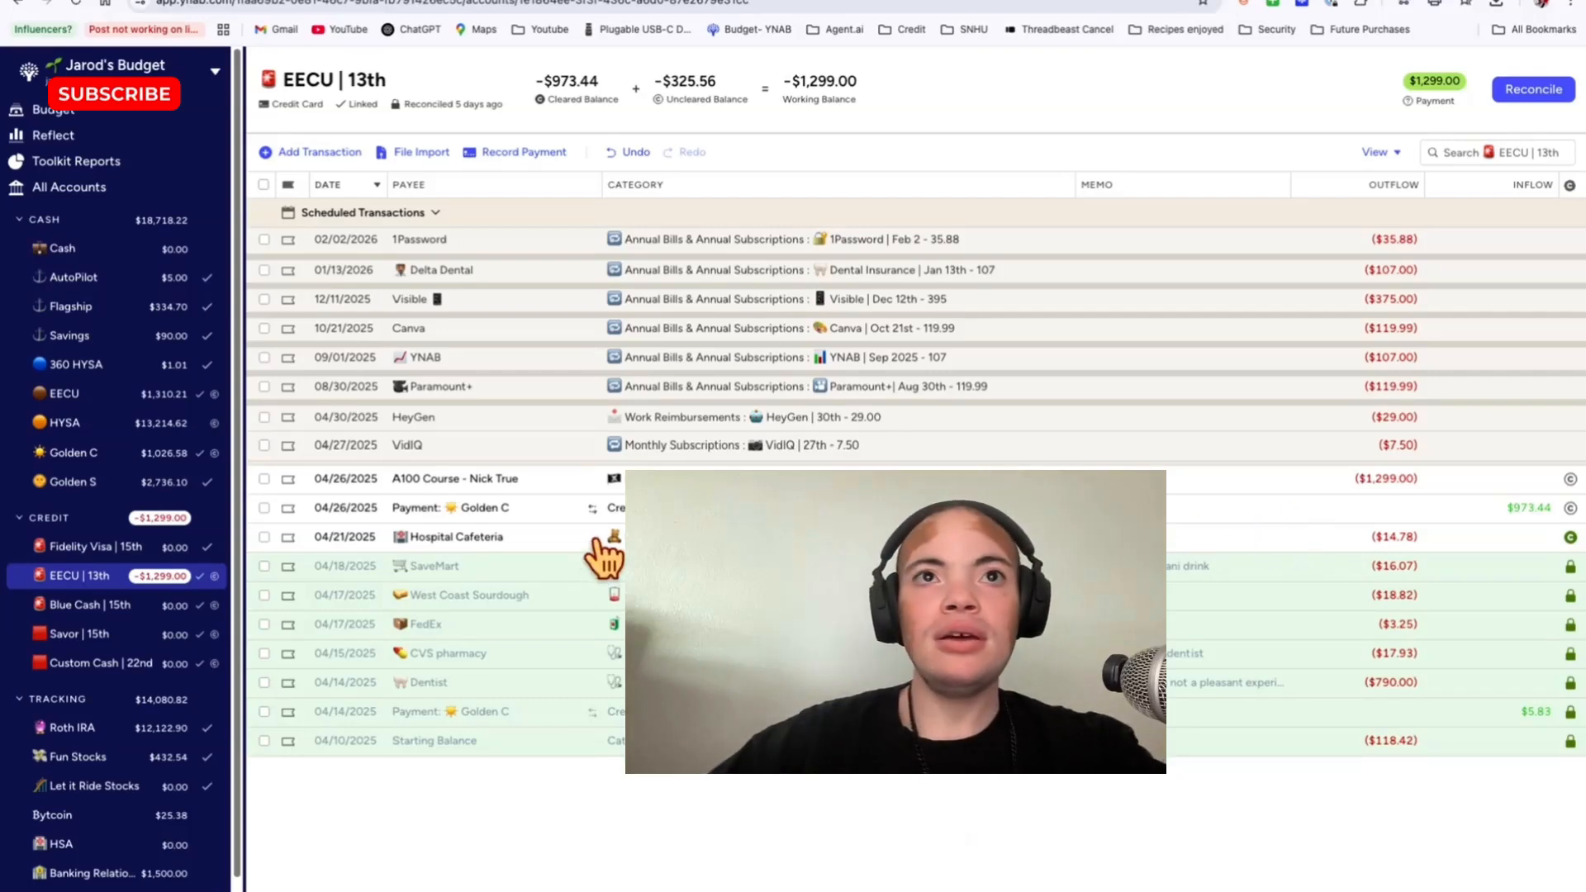
Change the date of the 973.44 Golden C payment in the EECU | 13th account to 04/28/2025
{"action": "left_click", "coordinate": [644, 508]}
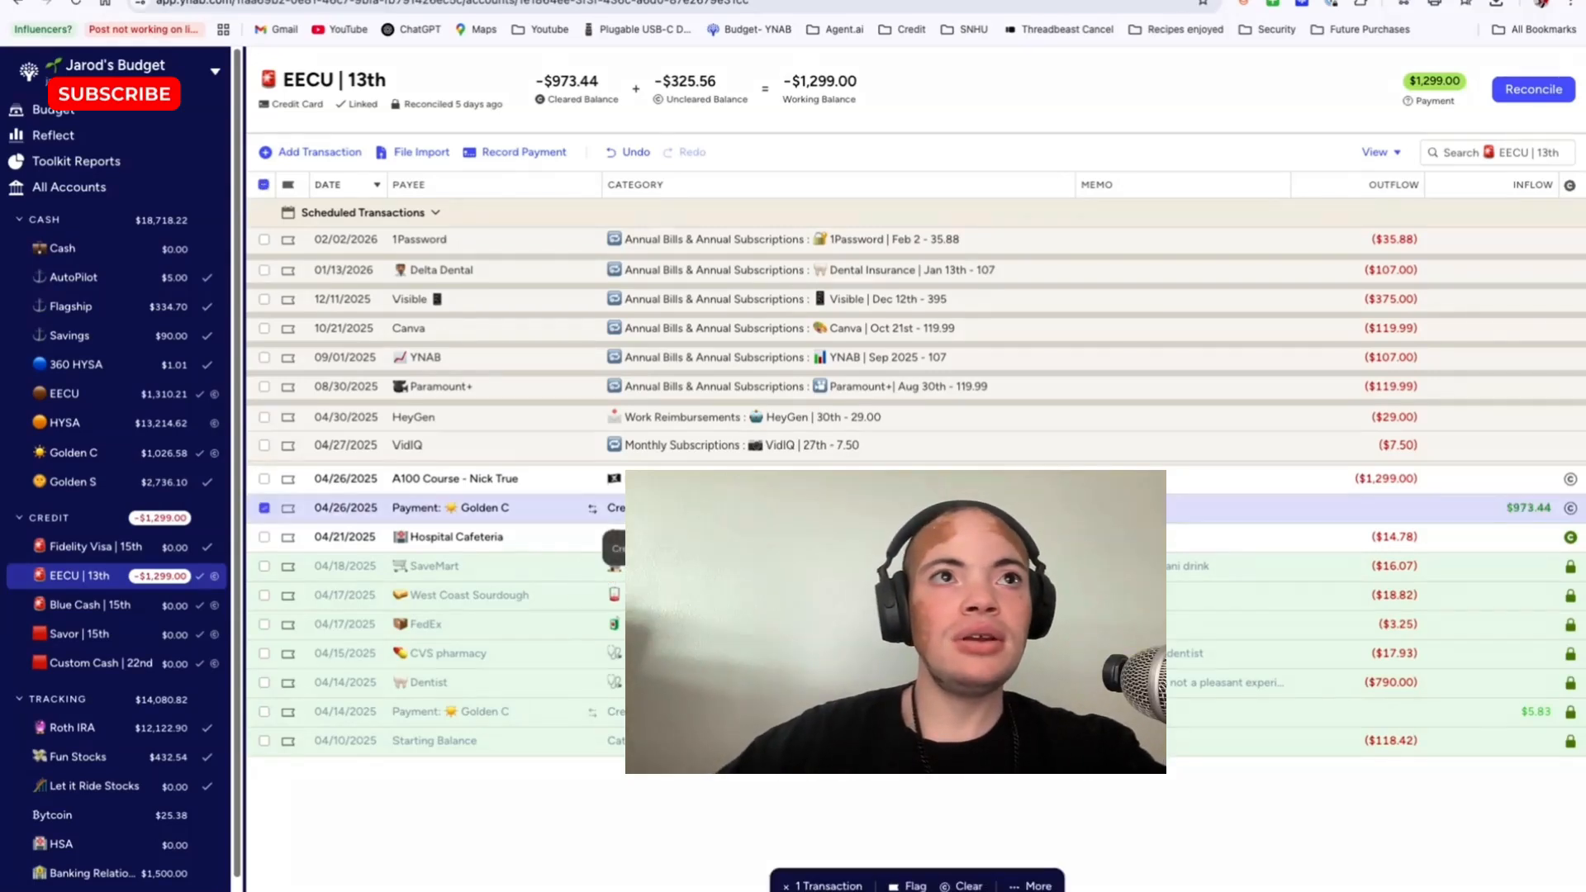
{"action": "left_click", "coordinate": [356, 511]}
{"action": "left_click", "coordinate": [300, 705]}
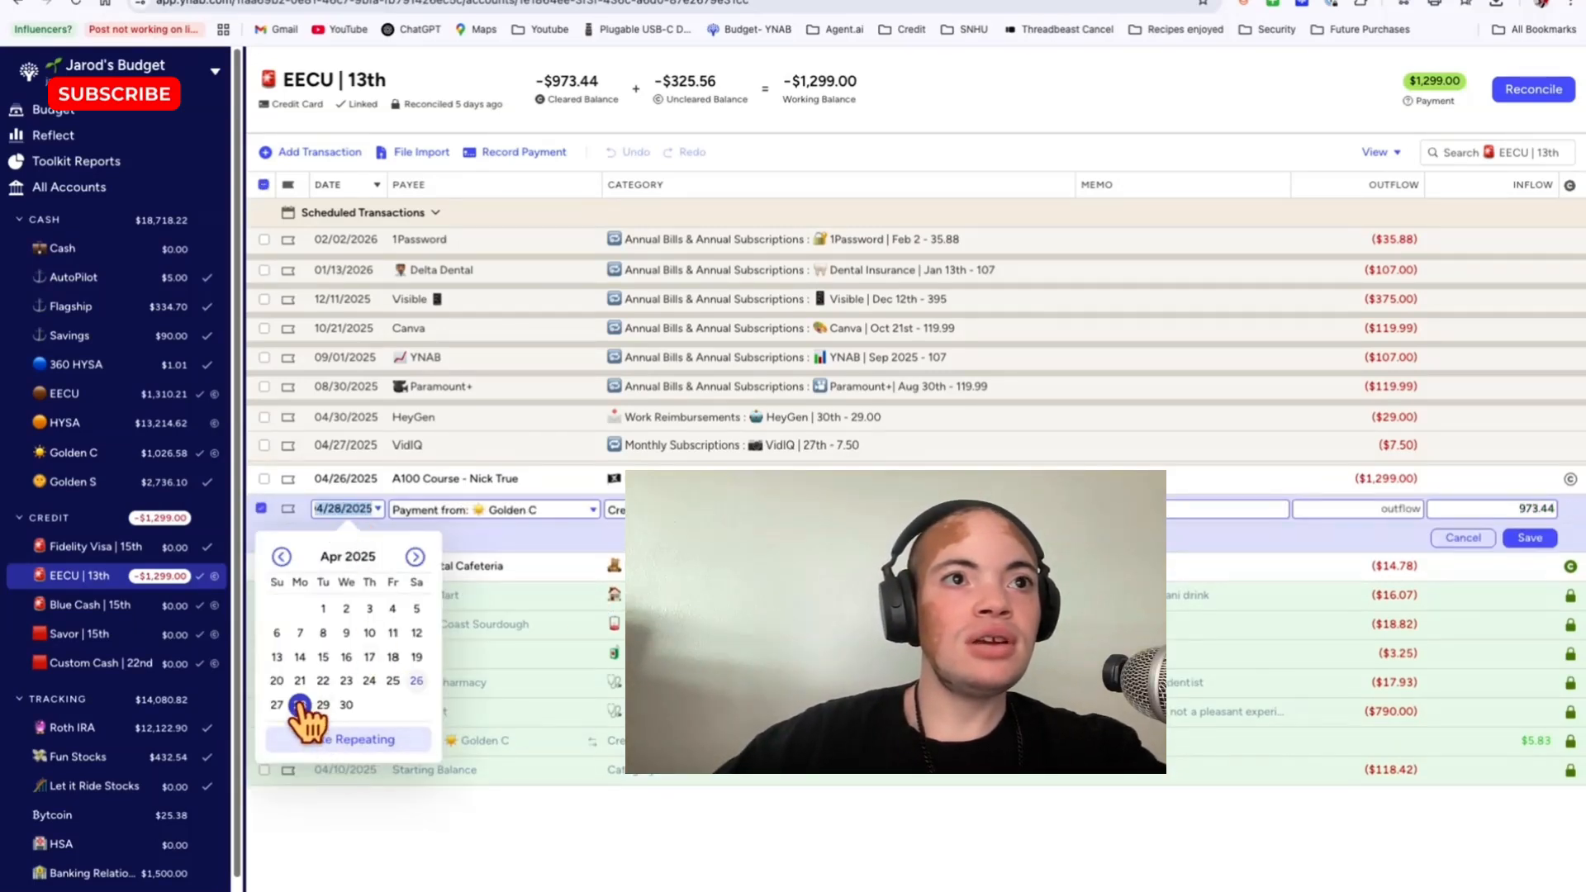
{"action": "key", "text": "Return"}
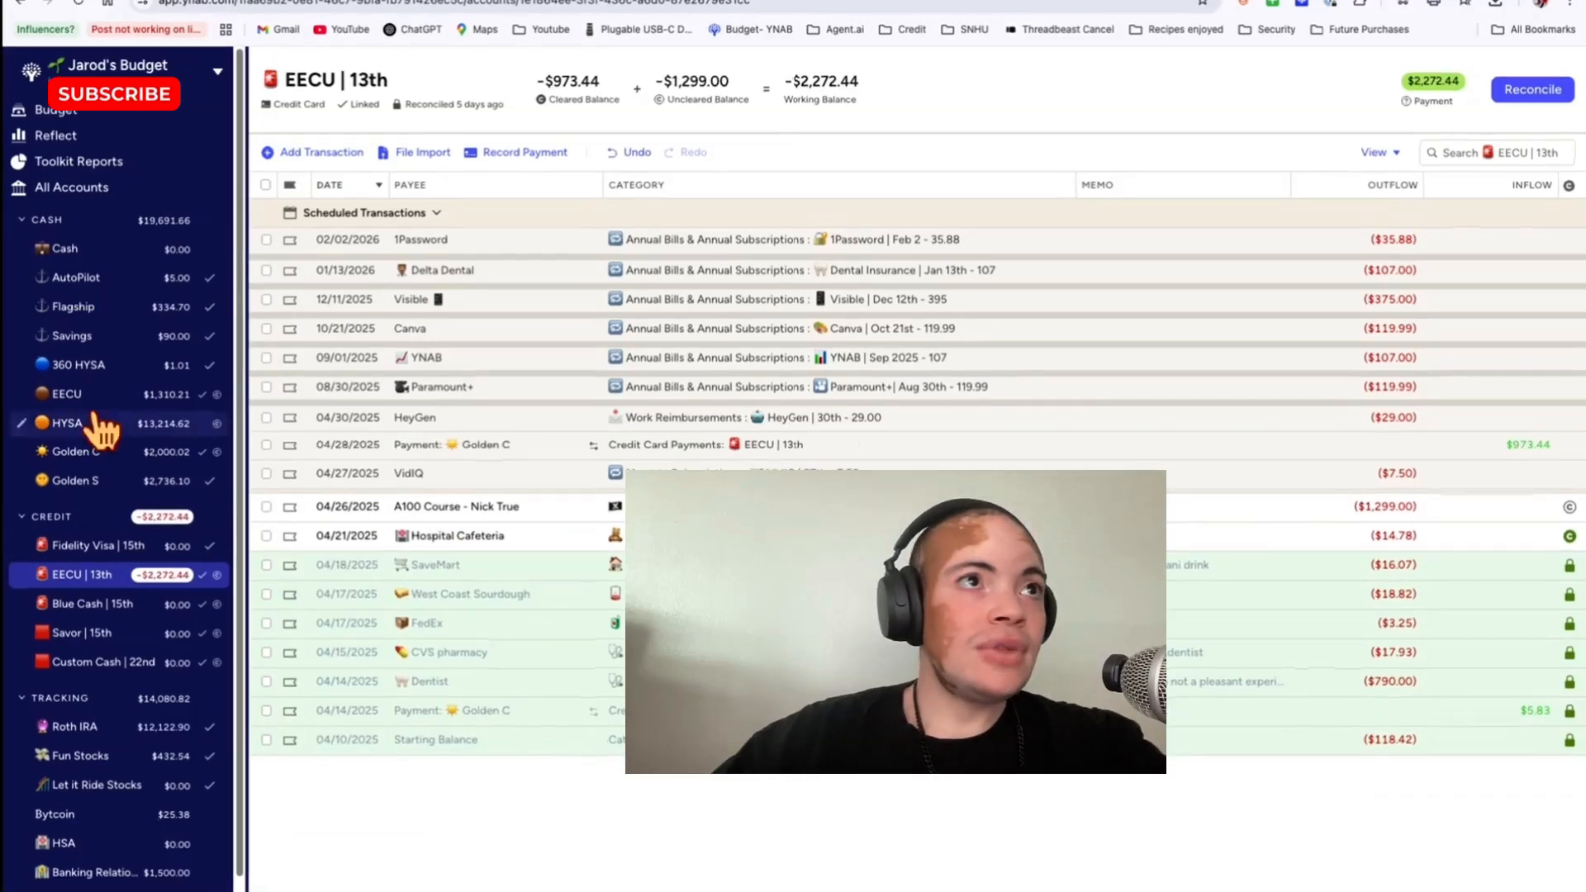
Return to the budget by way of the Golden C account, collapse all category groups and open the month after April 2025
{"action": "left_click", "coordinate": [80, 454]}
{"action": "left_click", "coordinate": [57, 110]}
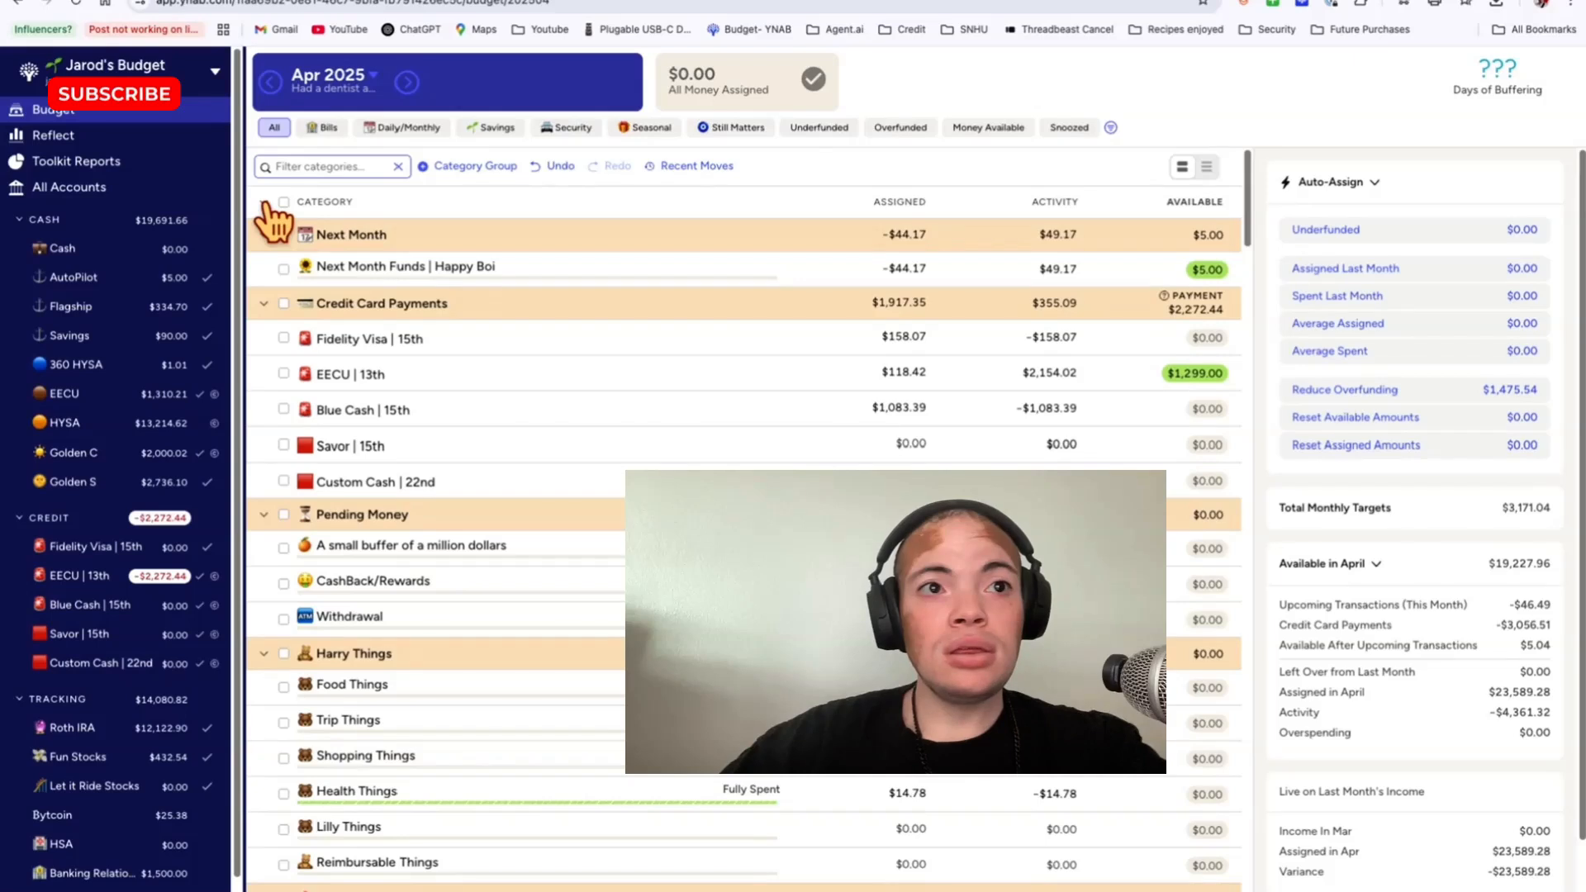
{"action": "left_click", "coordinate": [265, 203]}
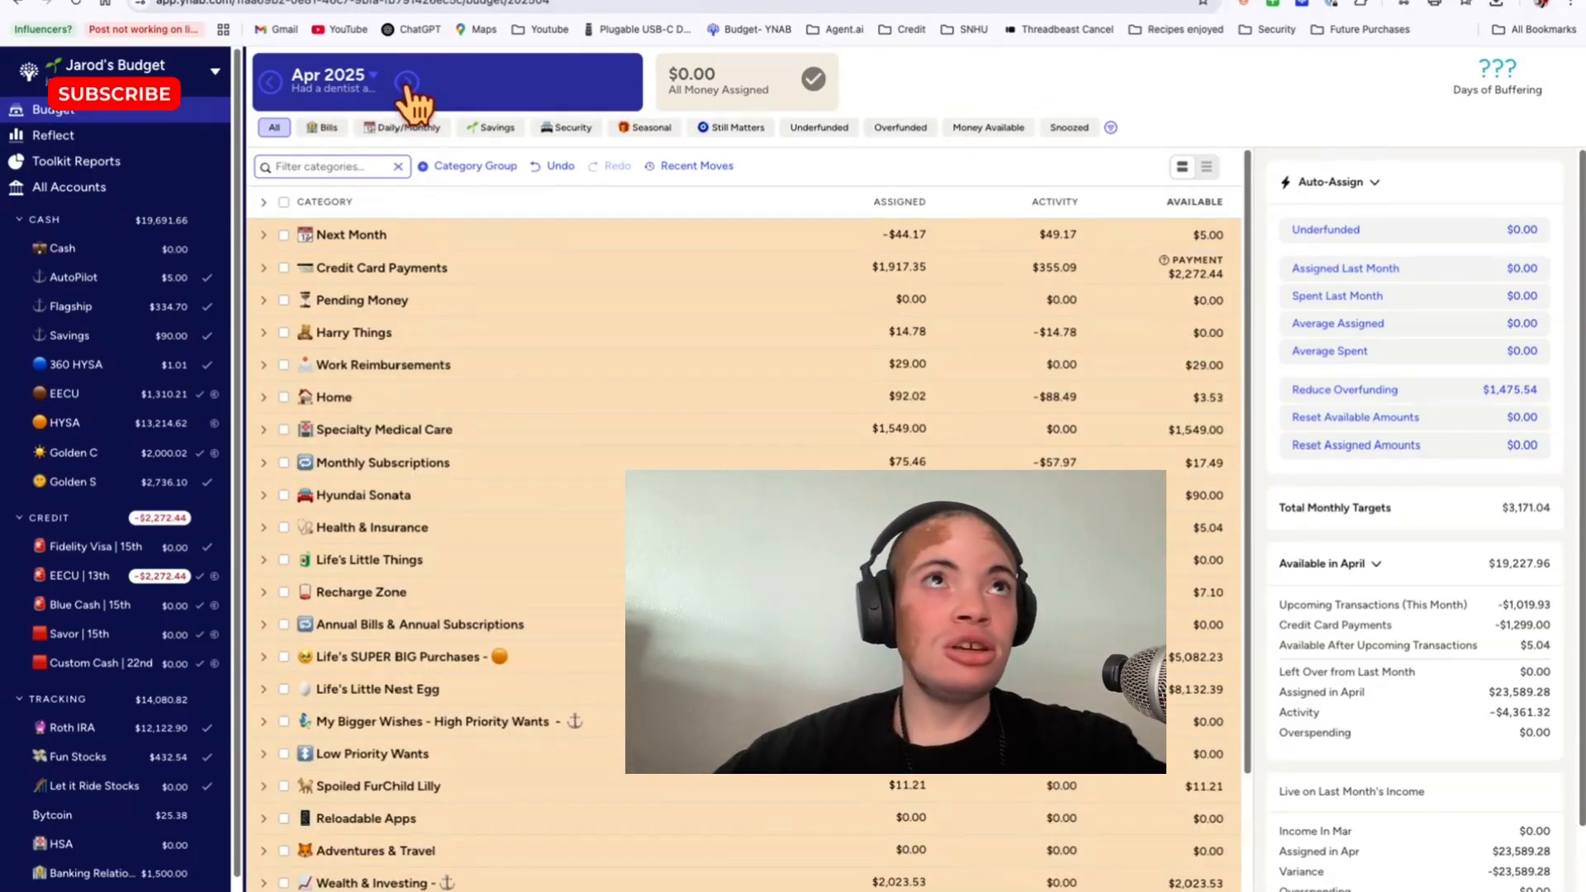
{"action": "left_click", "coordinate": [407, 83]}
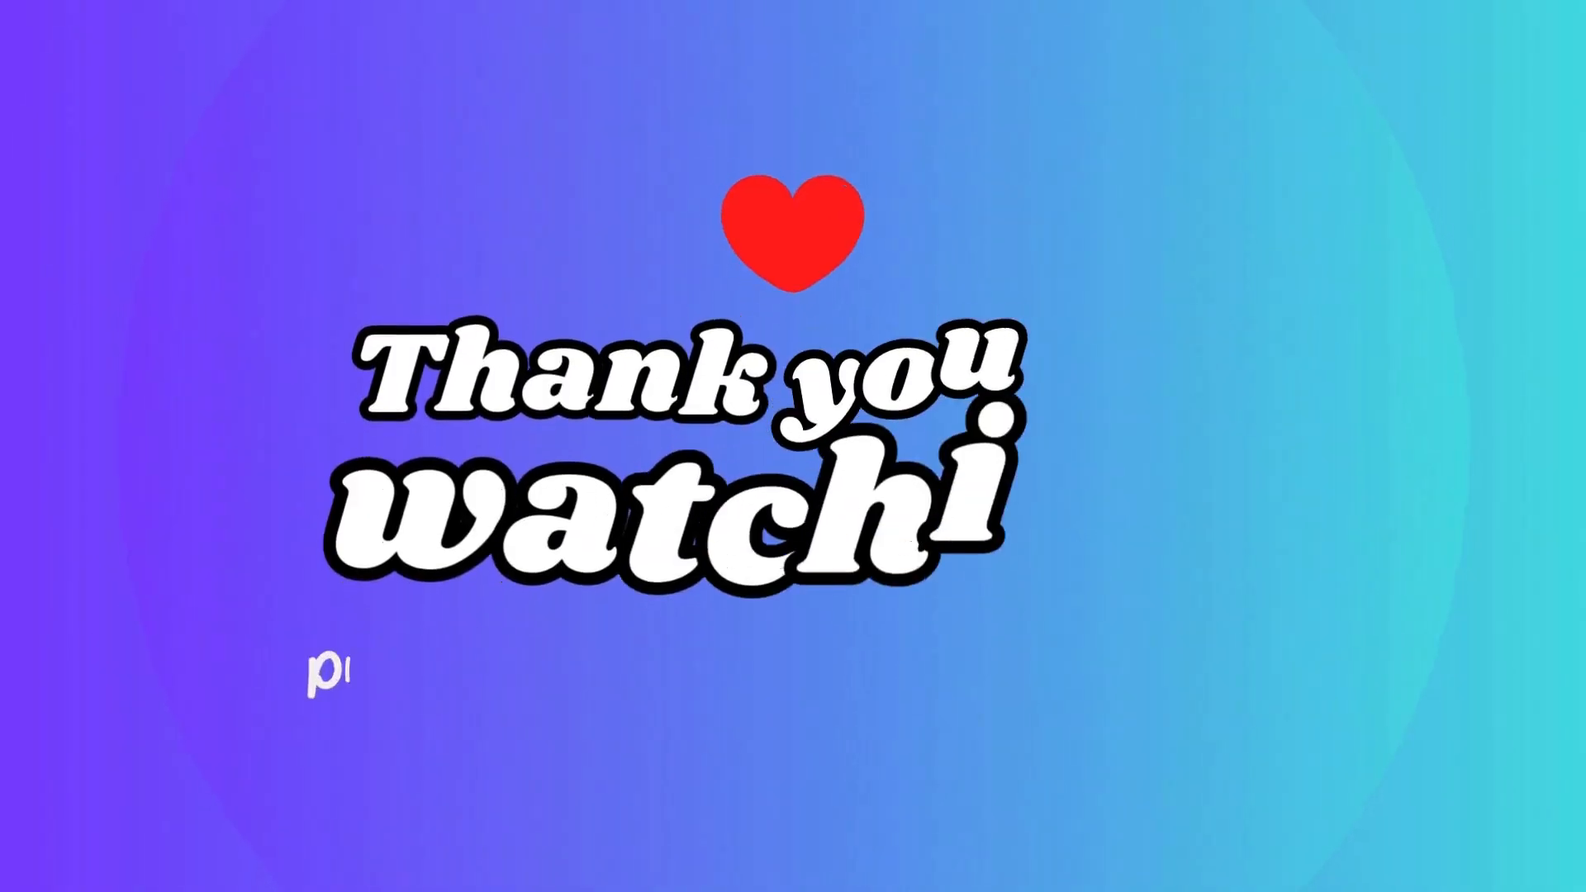